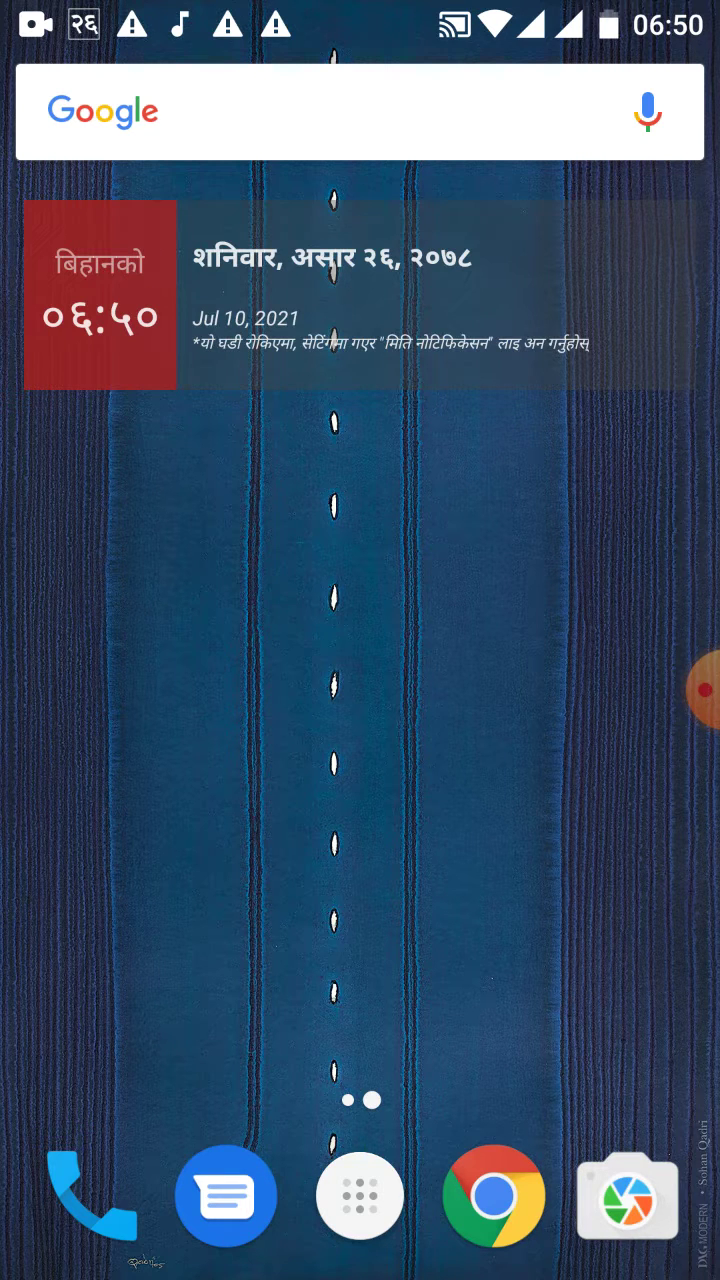
Launch Simple Scanner from the app drawer and start a new camera scan.
{"action": "left_click", "coordinate": [359, 1195]}
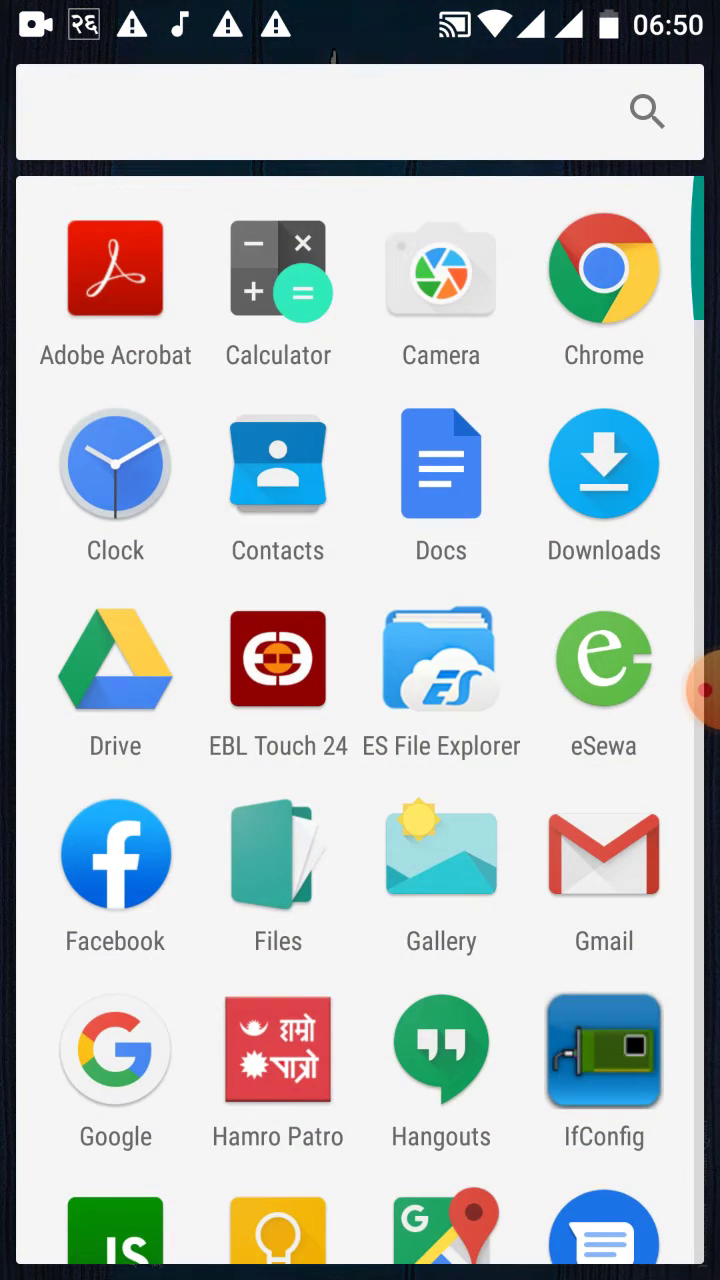
{"action": "scroll", "coordinate": [360, 720], "scroll_direction": "down", "scroll_amount": 5}
{"action": "scroll", "coordinate": [360, 720], "scroll_direction": "down", "scroll_amount": 4}
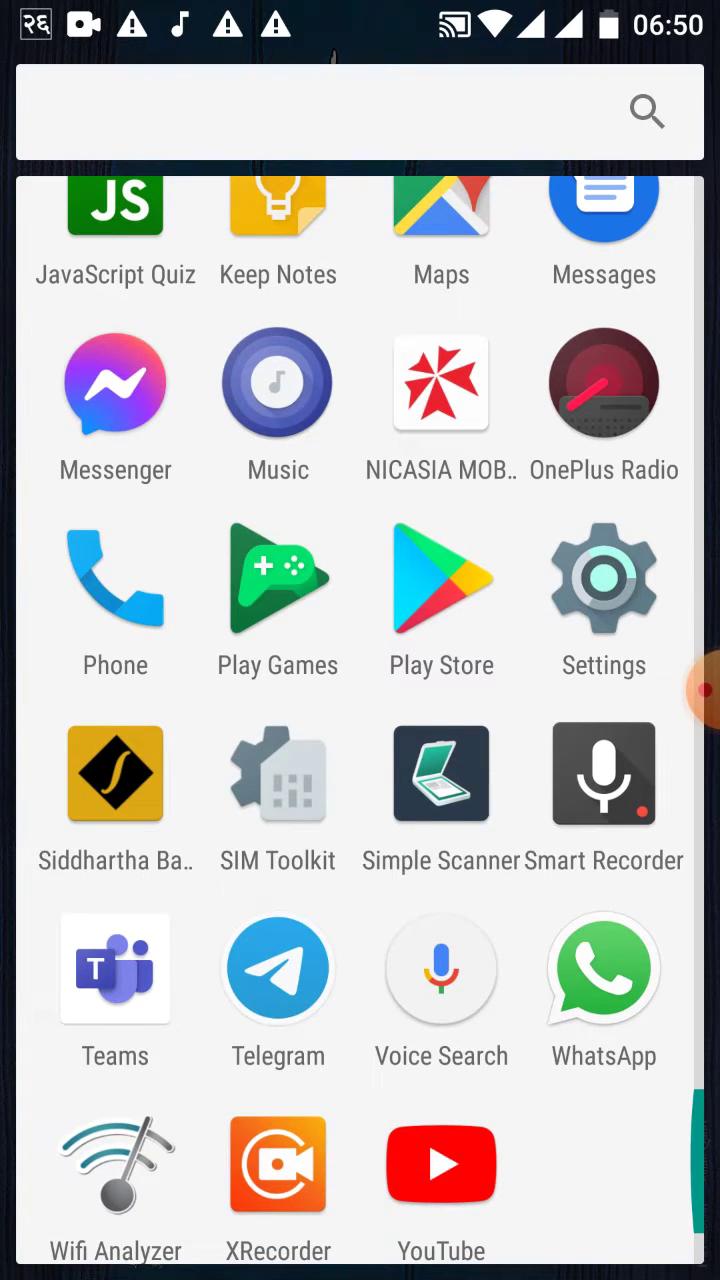
{"action": "left_click", "coordinate": [441, 773]}
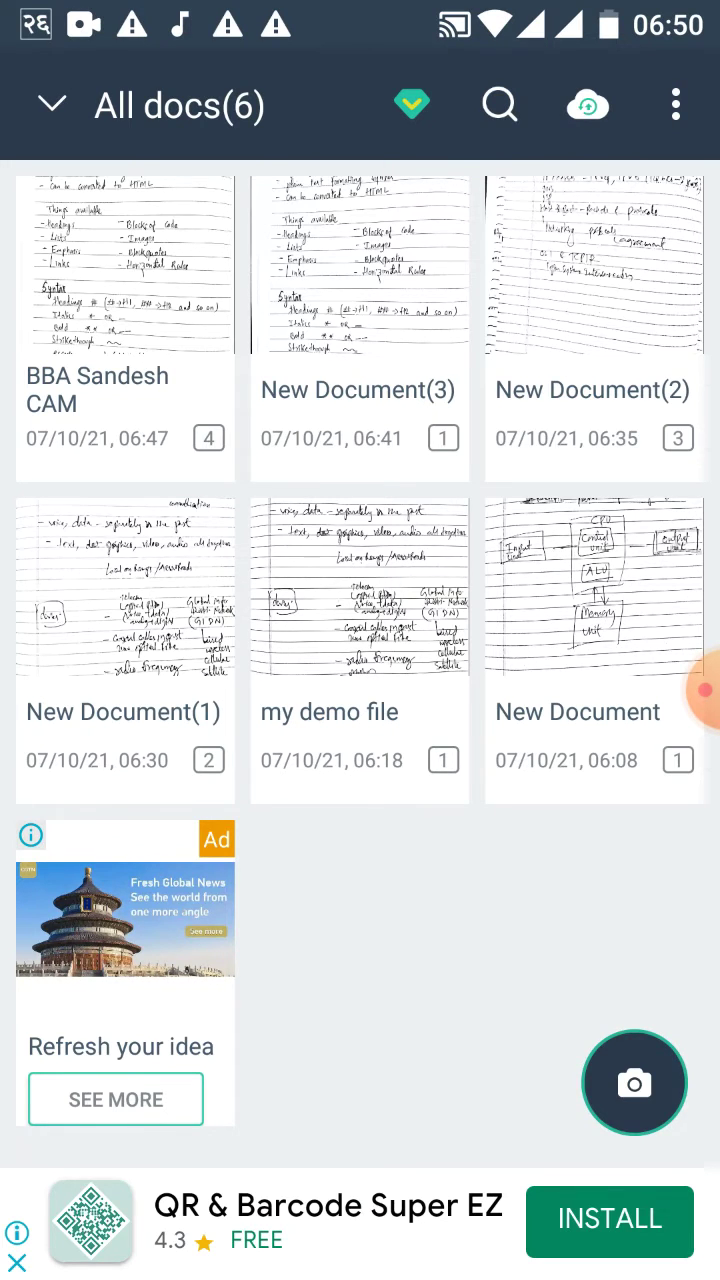
{"action": "left_click", "coordinate": [634, 1083]}
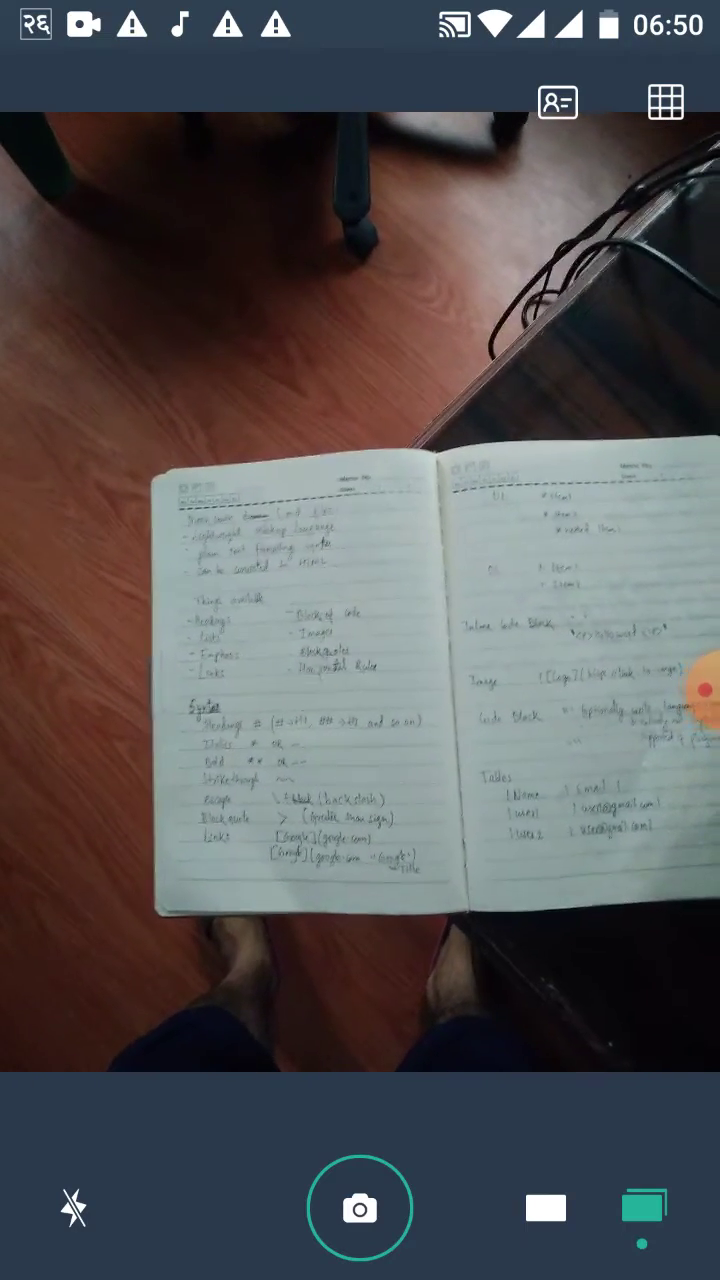
Set the camera to Batch mode and capture the first notebook page.
{"action": "left_click", "coordinate": [546, 1209]}
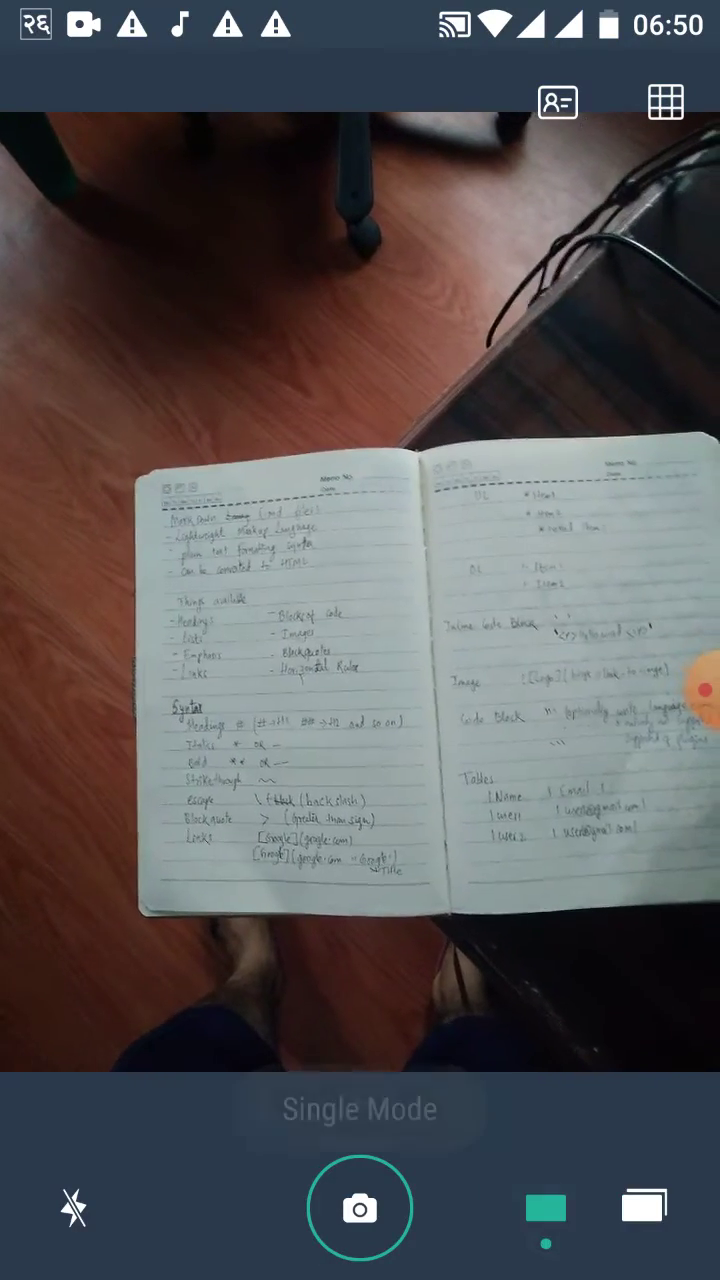
{"action": "left_click", "coordinate": [644, 1206]}
{"action": "left_click", "coordinate": [546, 1209]}
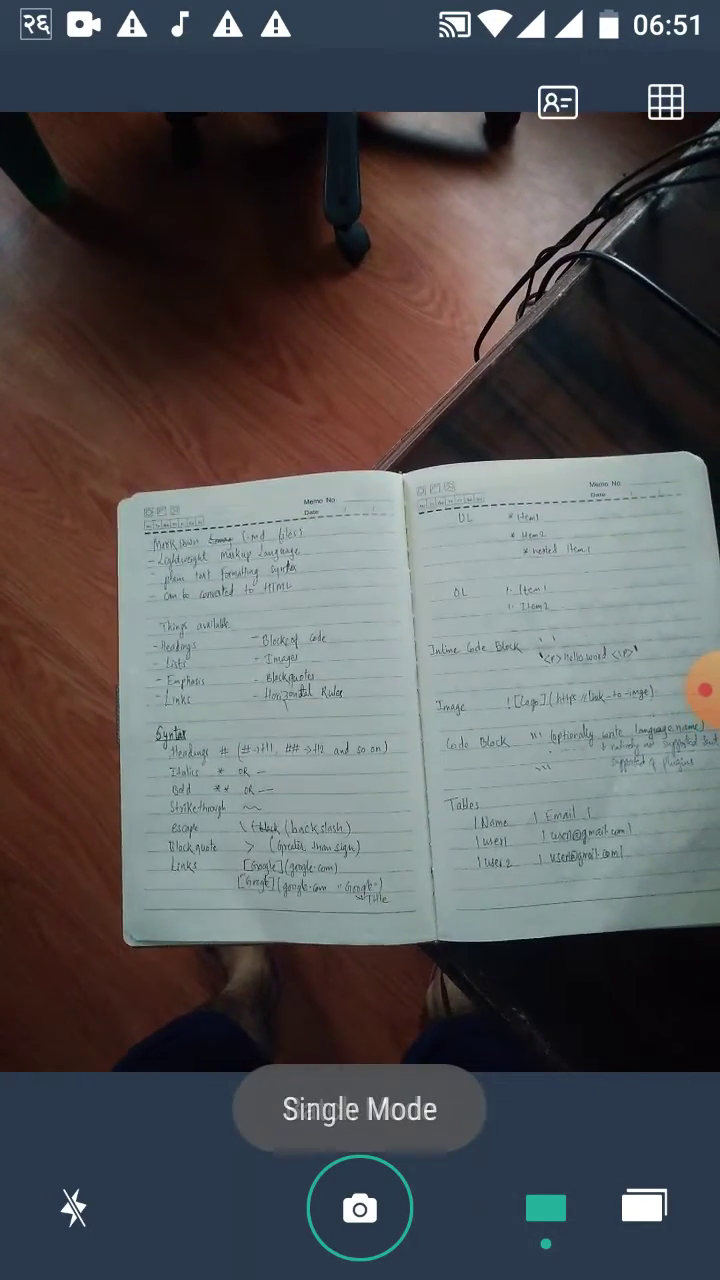
{"action": "left_click", "coordinate": [644, 1206]}
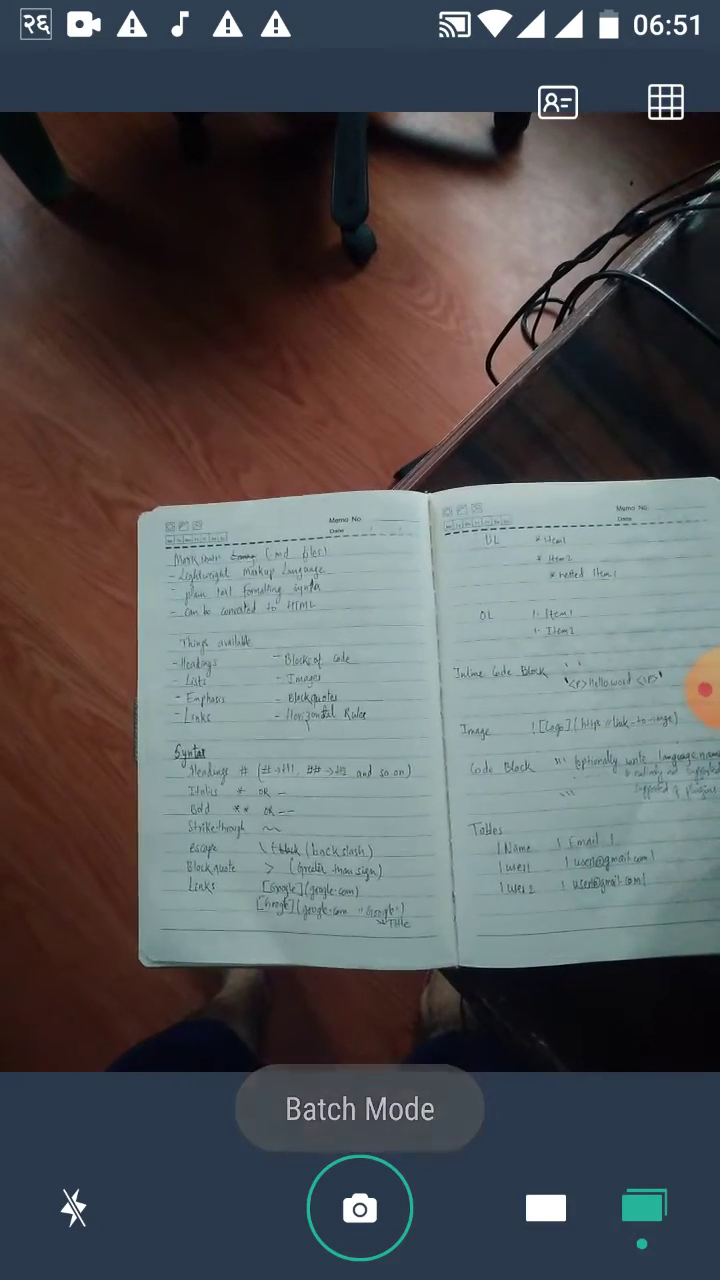
{"action": "left_click", "coordinate": [546, 1208]}
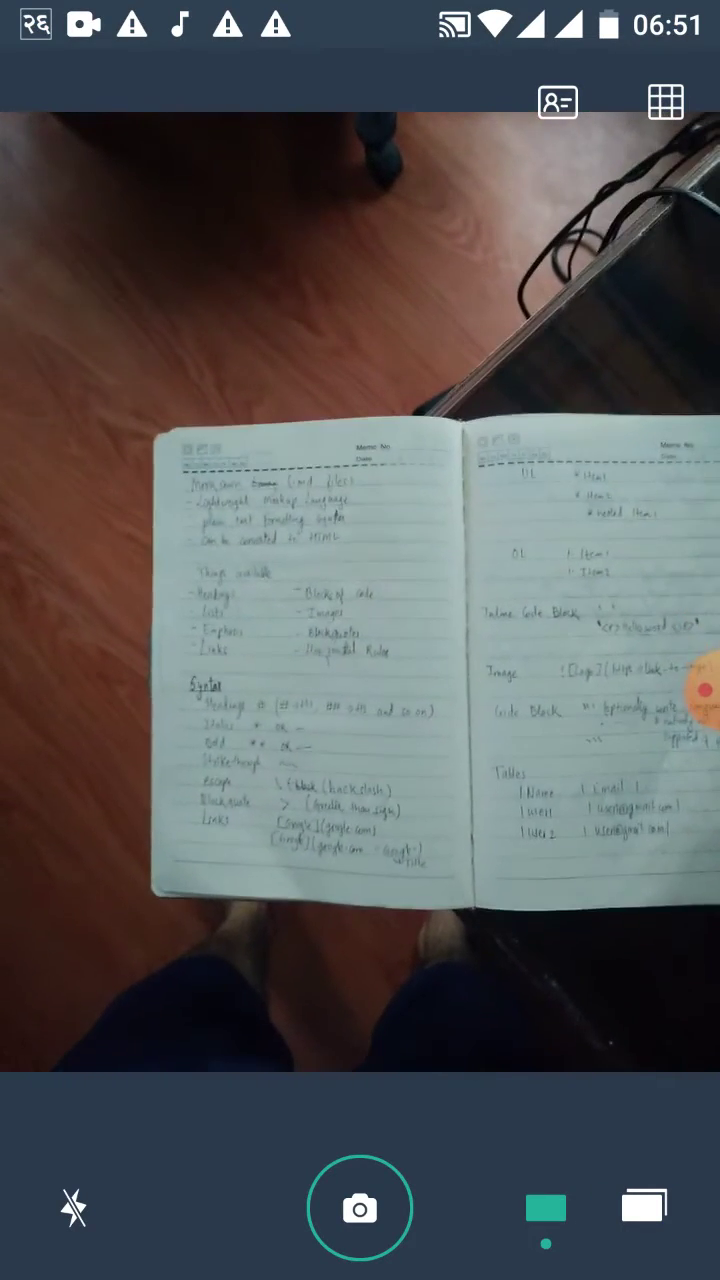
{"action": "left_click", "coordinate": [644, 1207]}
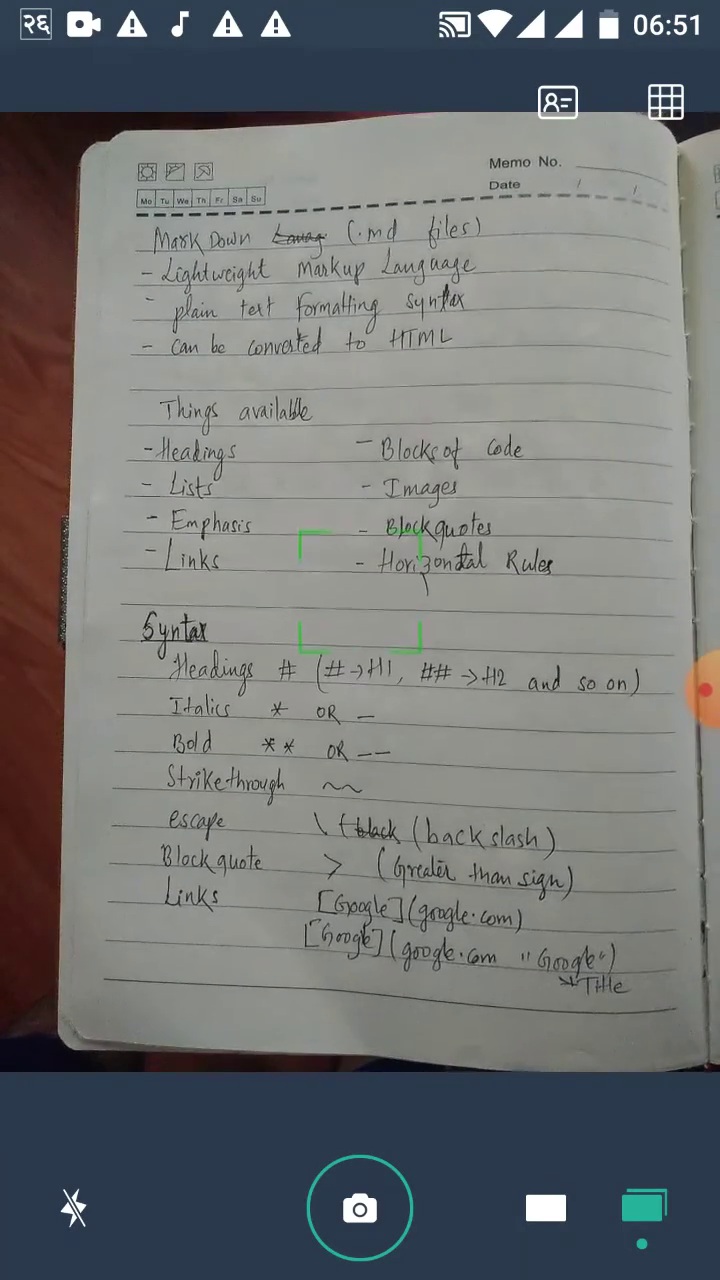
{"action": "left_click", "coordinate": [359, 1208]}
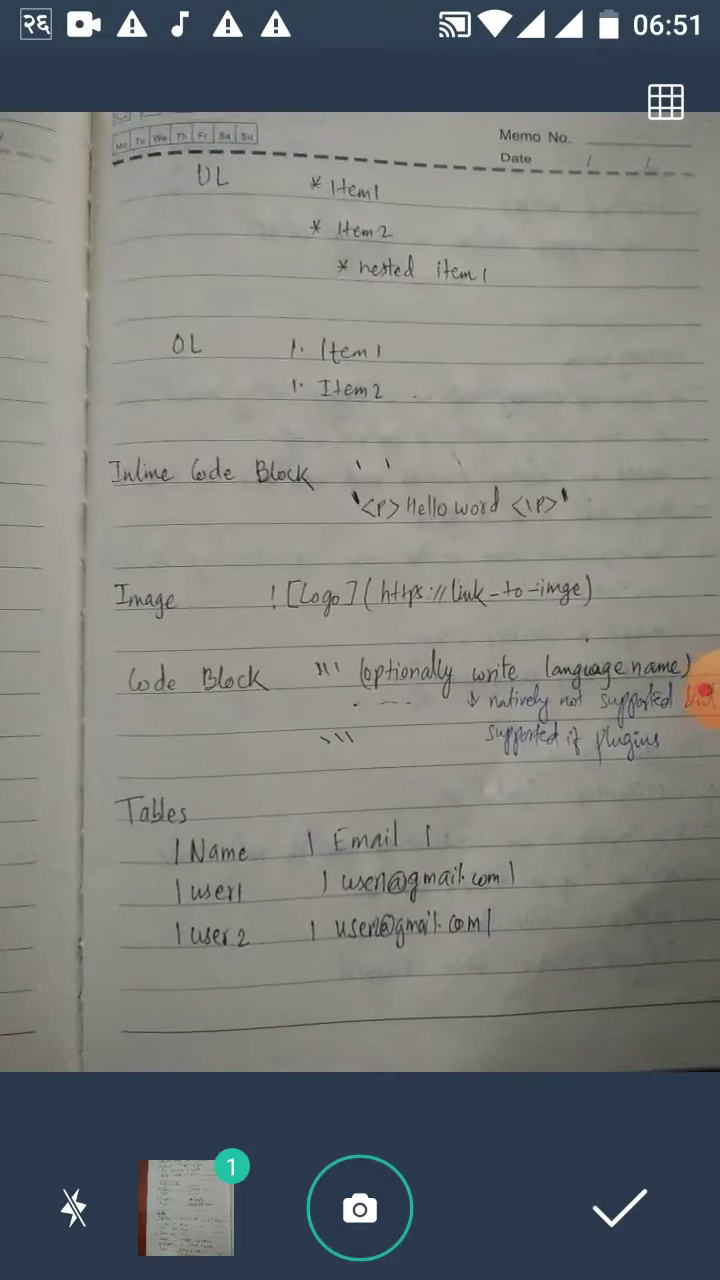
Capture notebook pages two to four, then finish and review the four scans.
{"action": "left_click", "coordinate": [360, 1208]}
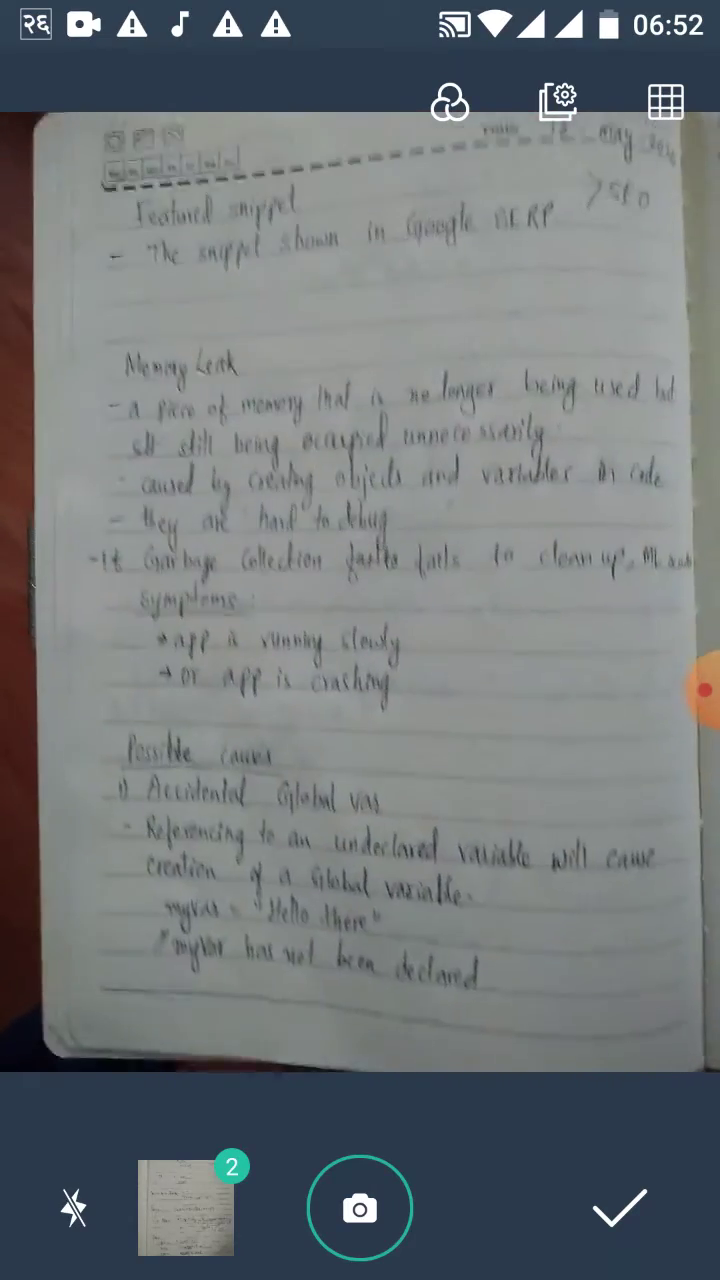
{"action": "left_click", "coordinate": [359, 1209]}
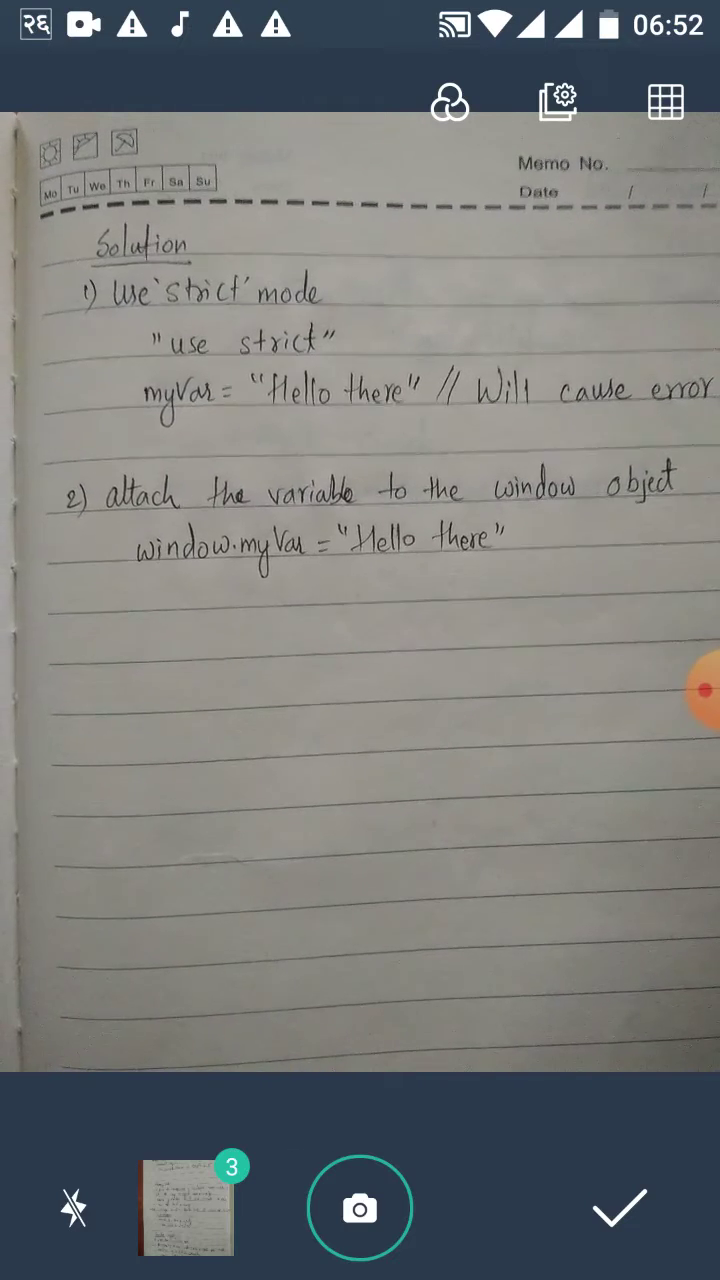
{"action": "left_click", "coordinate": [359, 1209]}
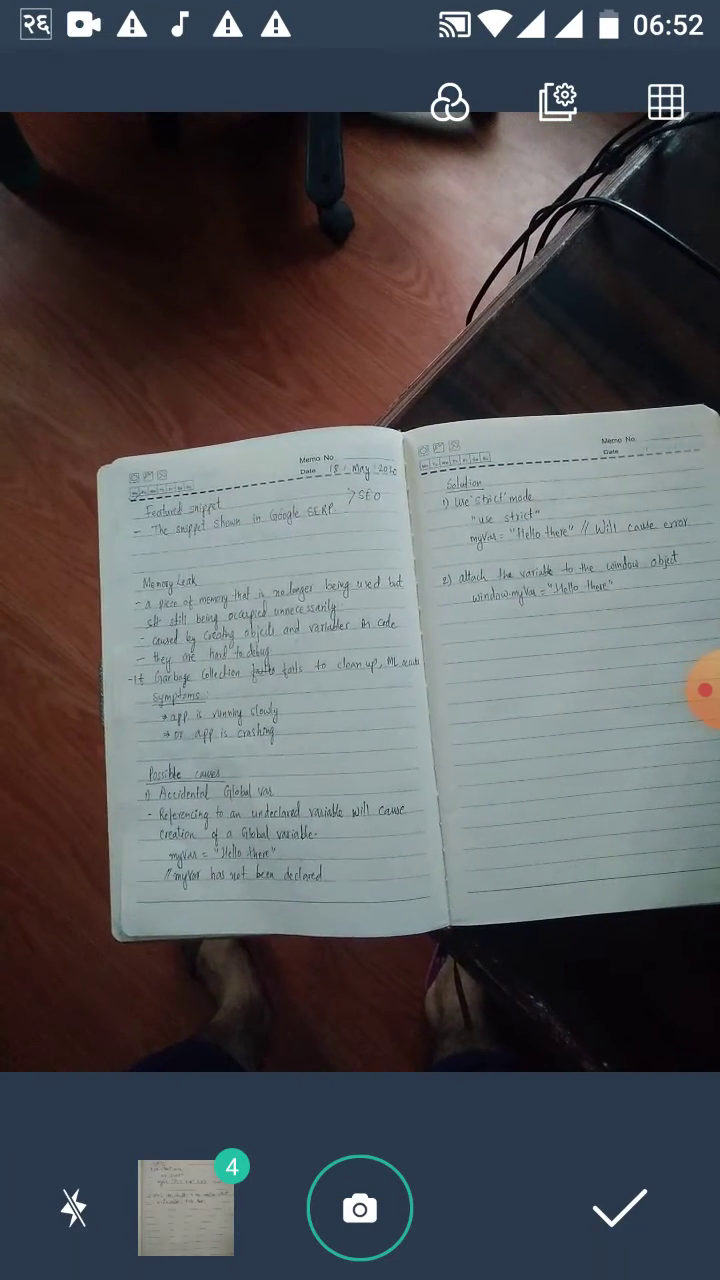
{"action": "left_click", "coordinate": [620, 1210]}
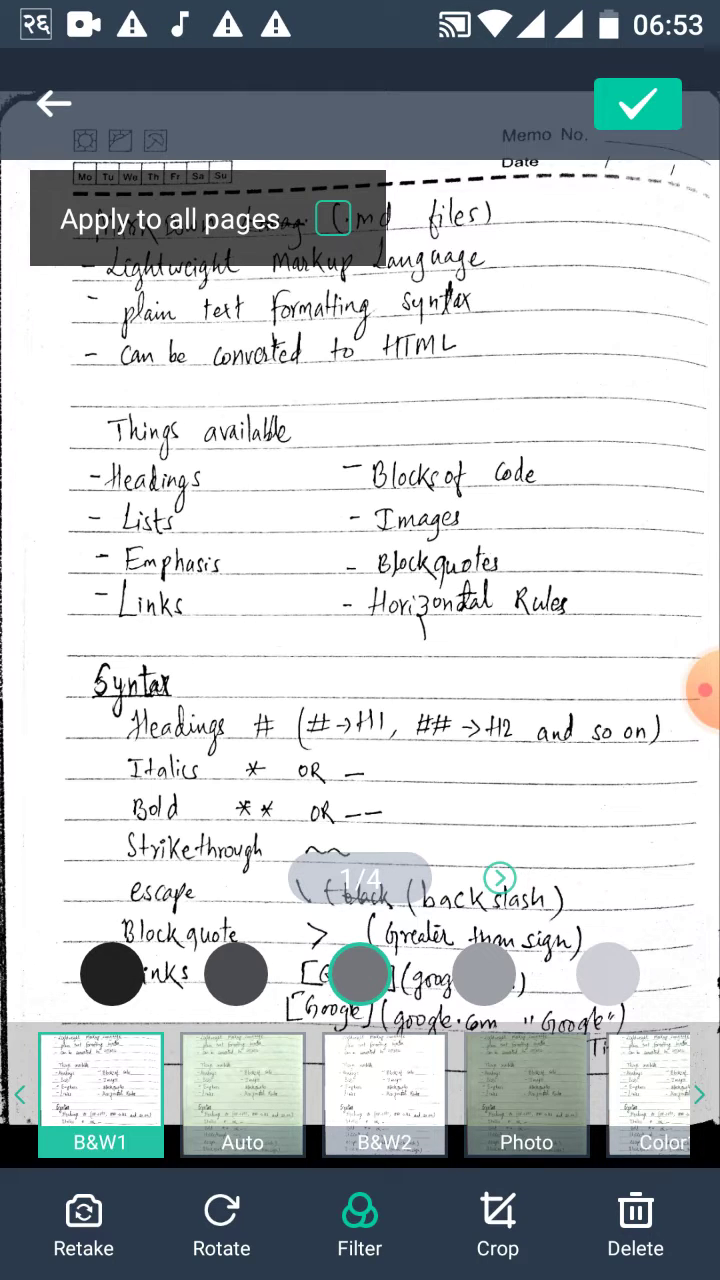
Apply the B&W1 filter to all four pages and save them as New Document(4).
{"action": "left_click", "coordinate": [333, 219]}
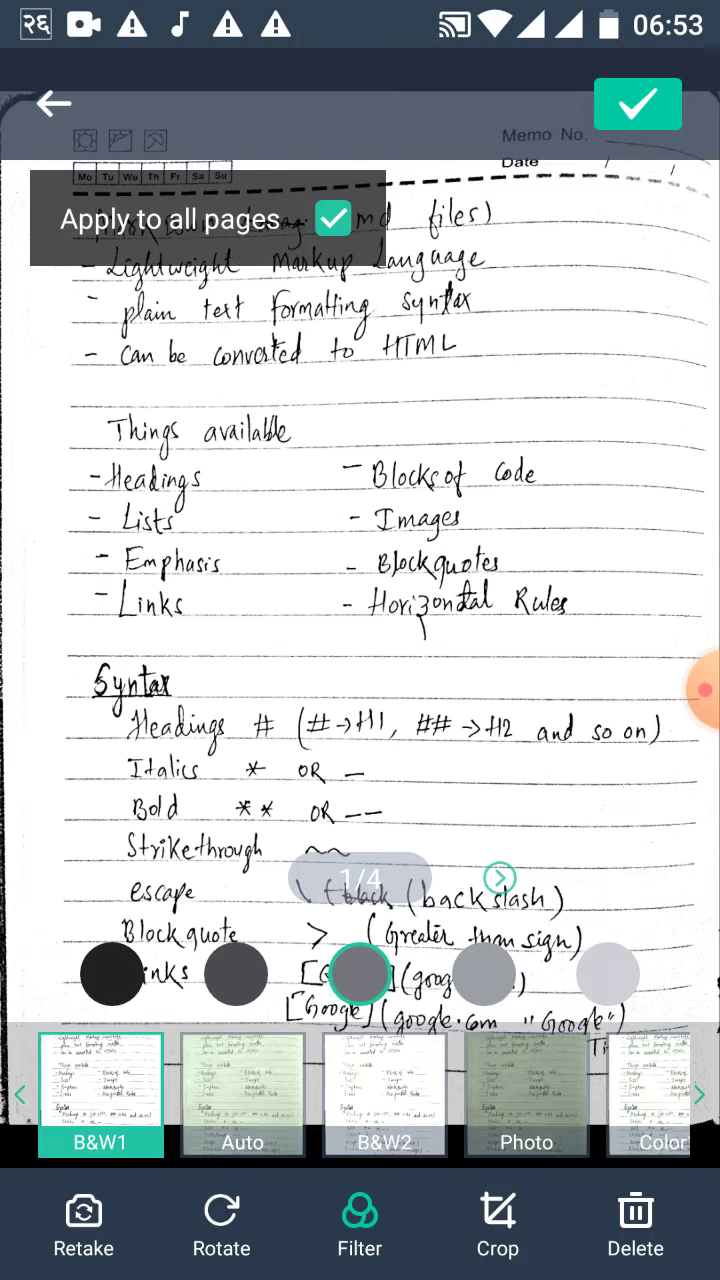
{"action": "left_click", "coordinate": [638, 103]}
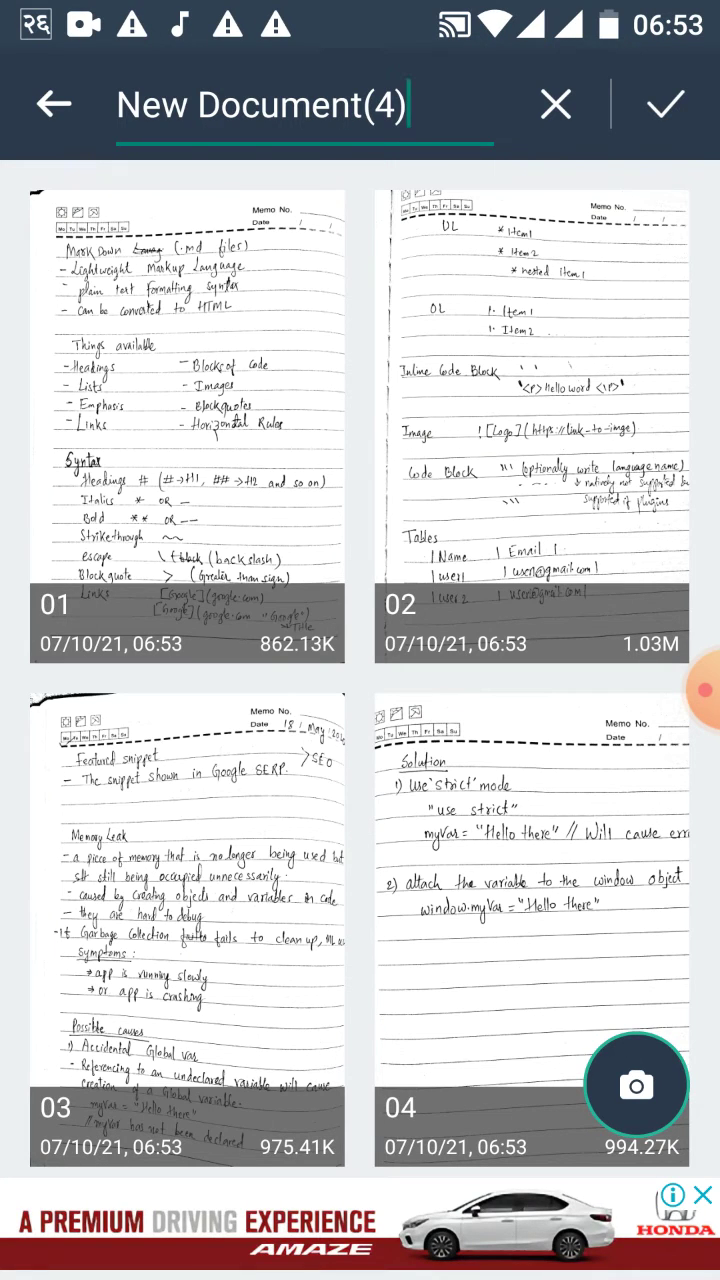
Clear the default document title and type the name 'Sandesh'.
{"action": "left_click", "coordinate": [408, 105]}
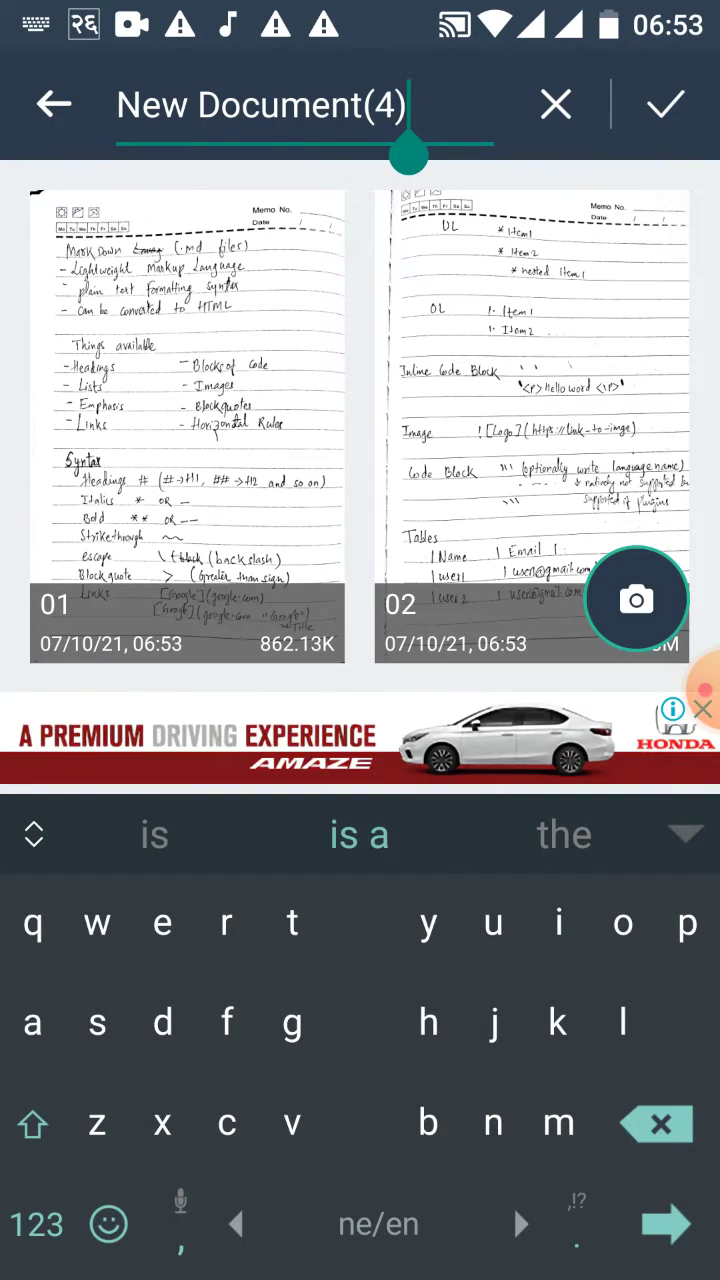
{"action": "key", "text": "BackSpace"}
{"action": "key", "text": "BackSpace"}
{"action": "key", "text": "BackSpace"}
{"action": "key", "text": "BackSpace"}
{"action": "key", "text": "BackSpace"}
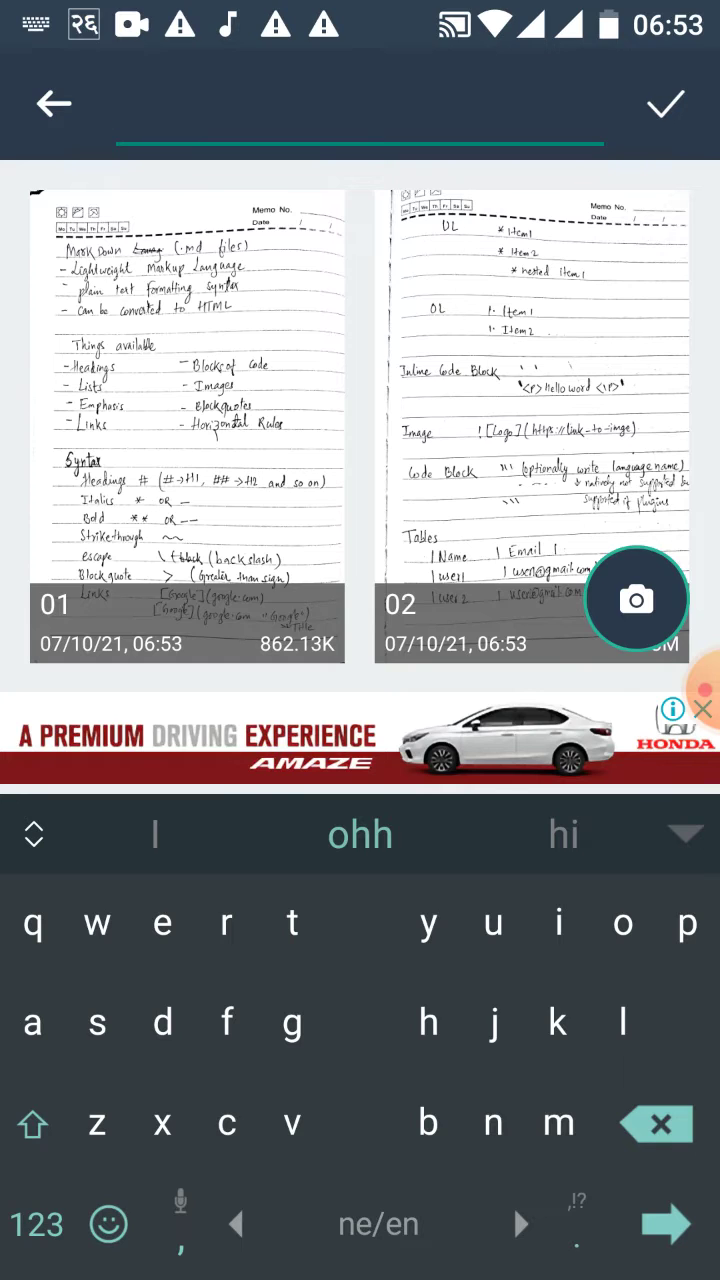
{"action": "left_click", "coordinate": [33, 1124]}
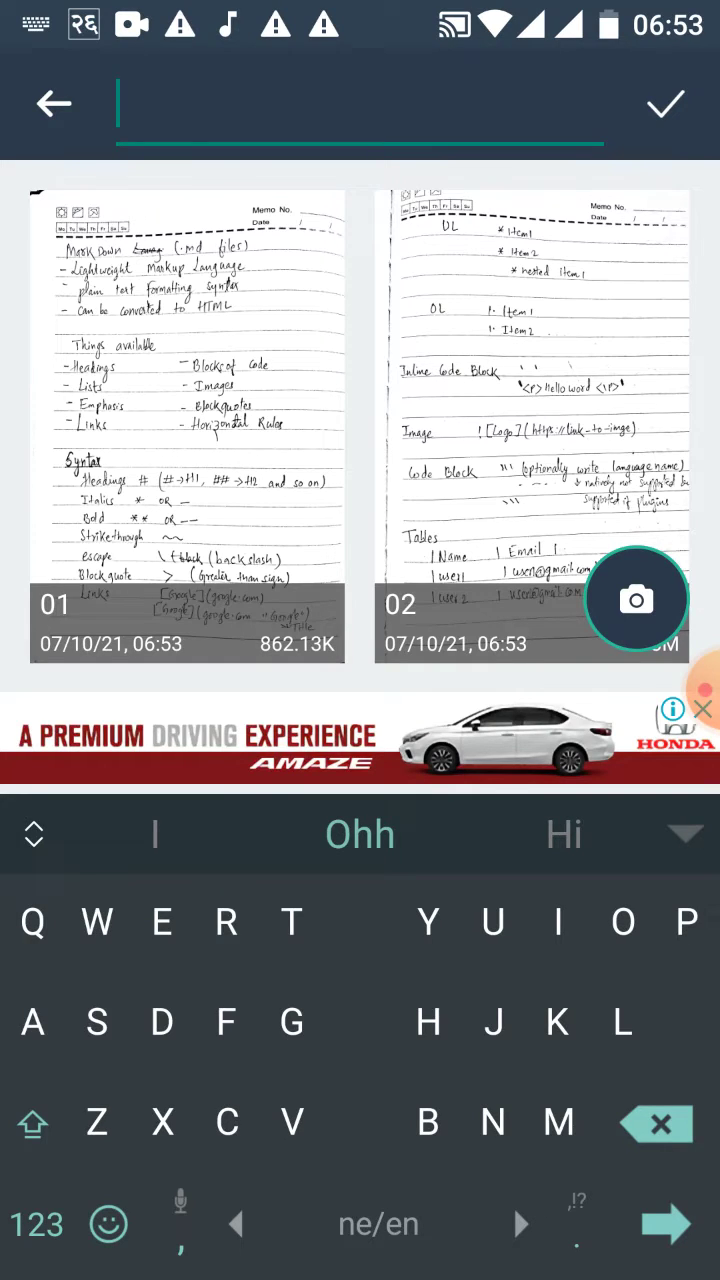
{"action": "type", "text": "Sanded"}
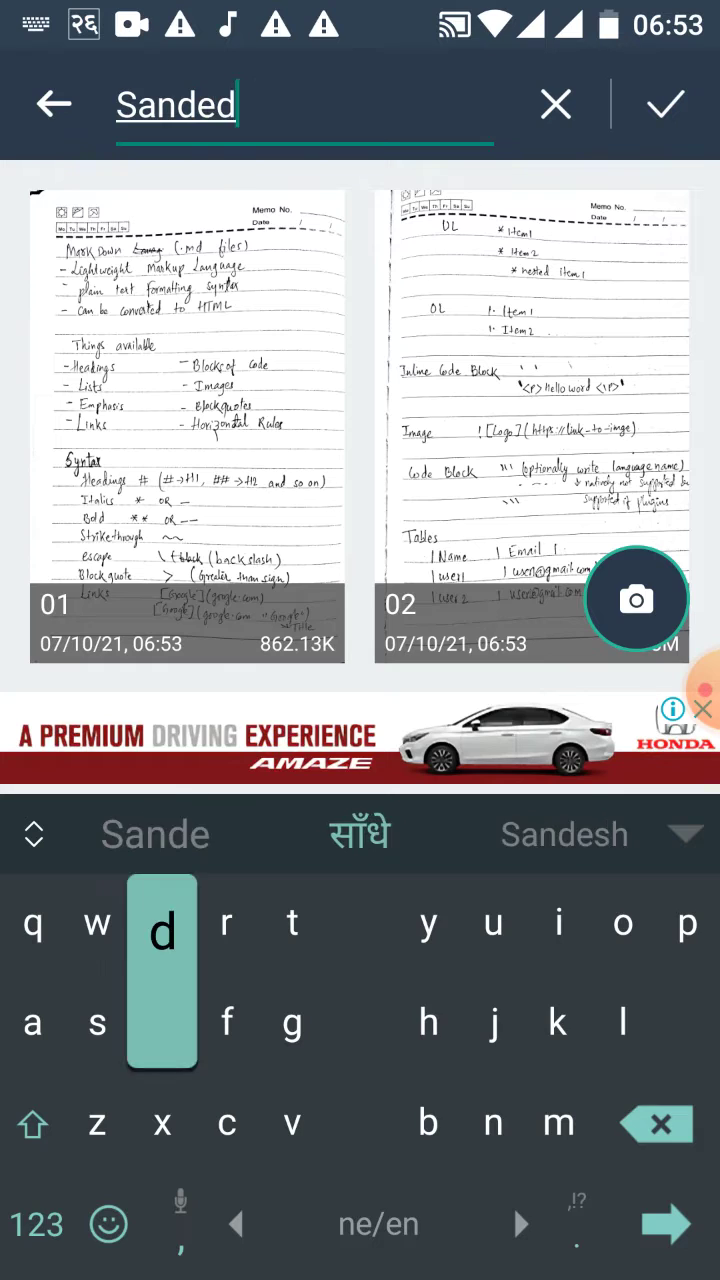
{"action": "type", "text": "h"}
{"action": "key", "text": "BackSpace"}
{"action": "key", "text": "BackSpace"}
{"action": "type", "text": "s"}
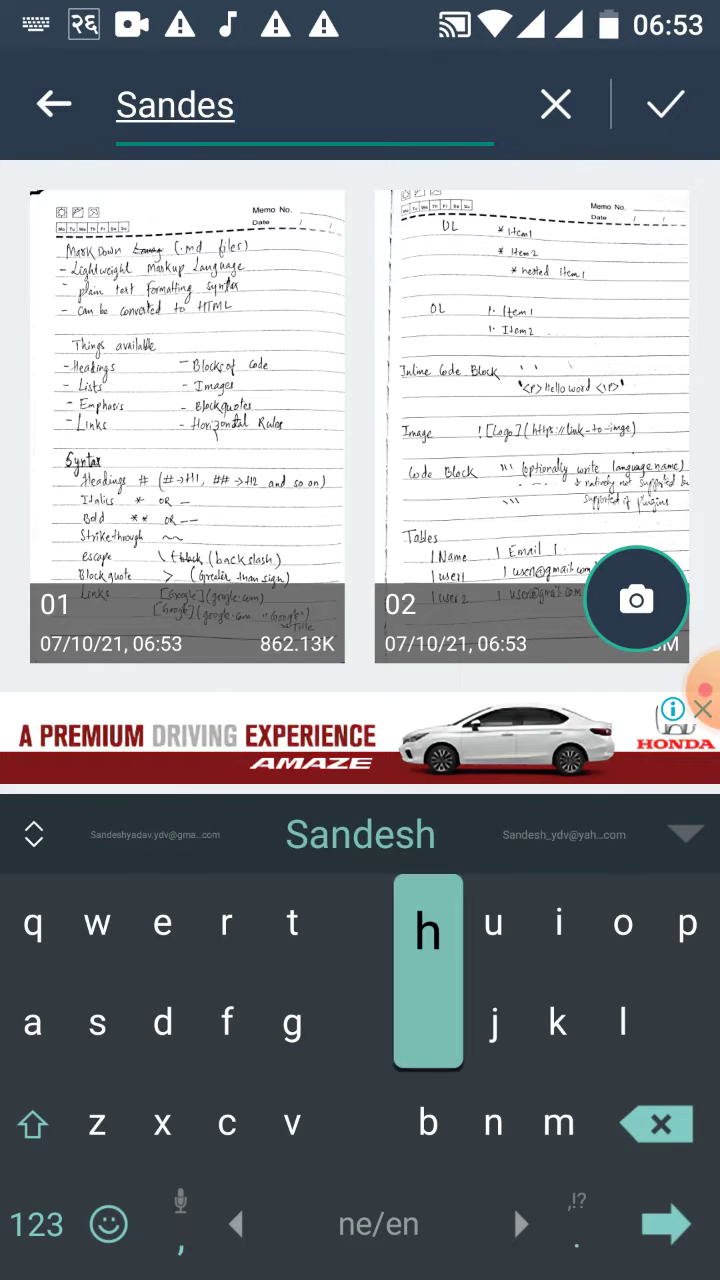
{"action": "type", "text": "h"}
{"action": "left_click", "coordinate": [360, 834]}
{"action": "left_click", "coordinate": [36, 1224]}
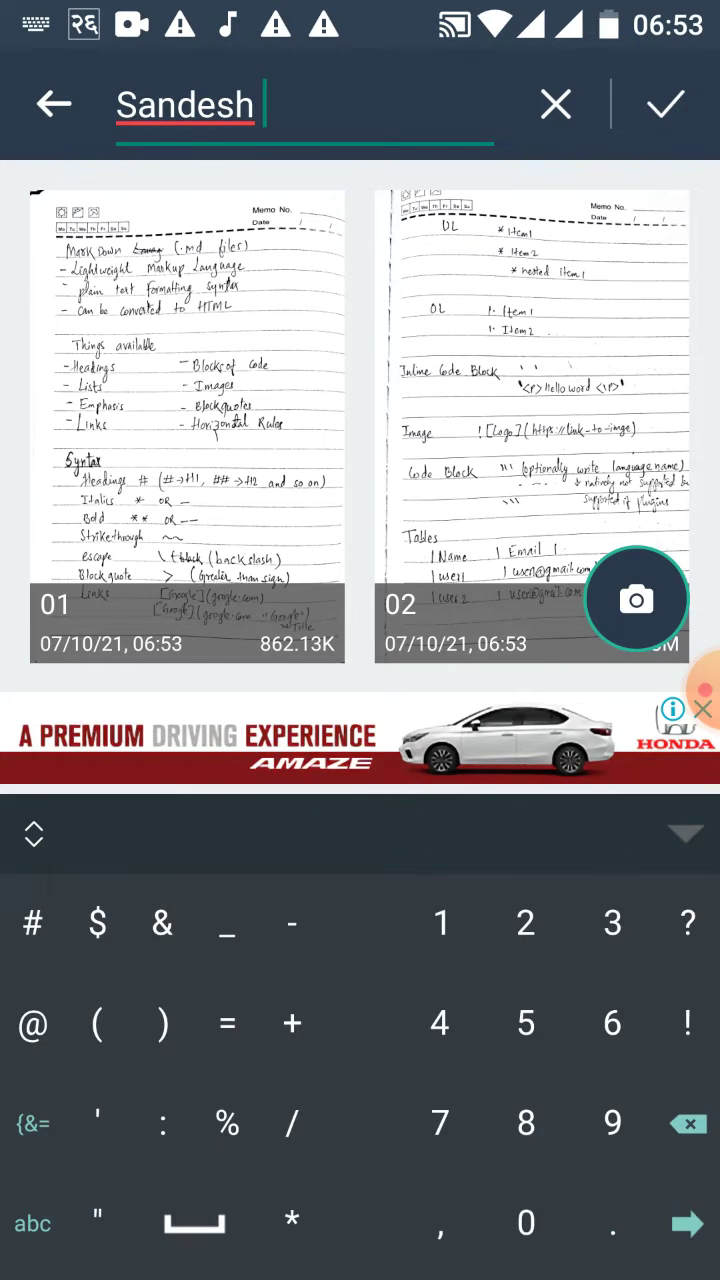
{"action": "key", "text": "BackSpace"}
{"action": "key", "text": "BackSpace"}
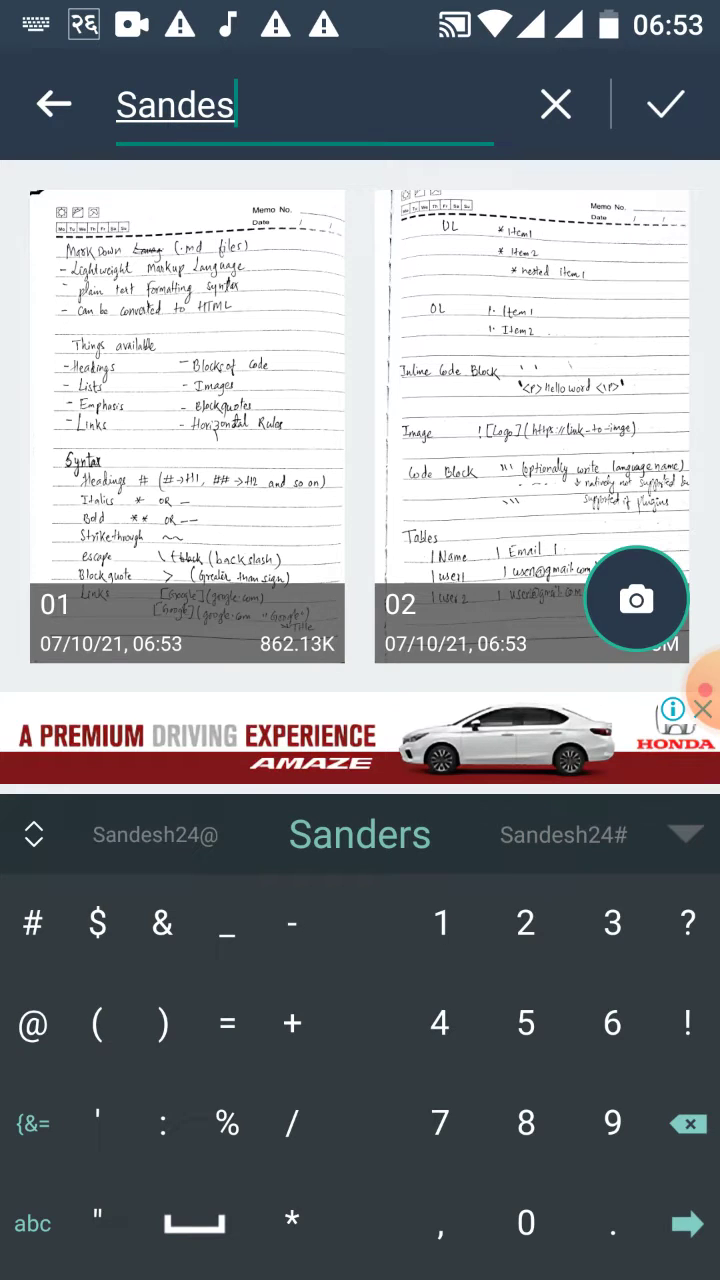
{"action": "left_click", "coordinate": [32, 1224]}
{"action": "type", "text": "h"}
{"action": "left_click", "coordinate": [360, 834]}
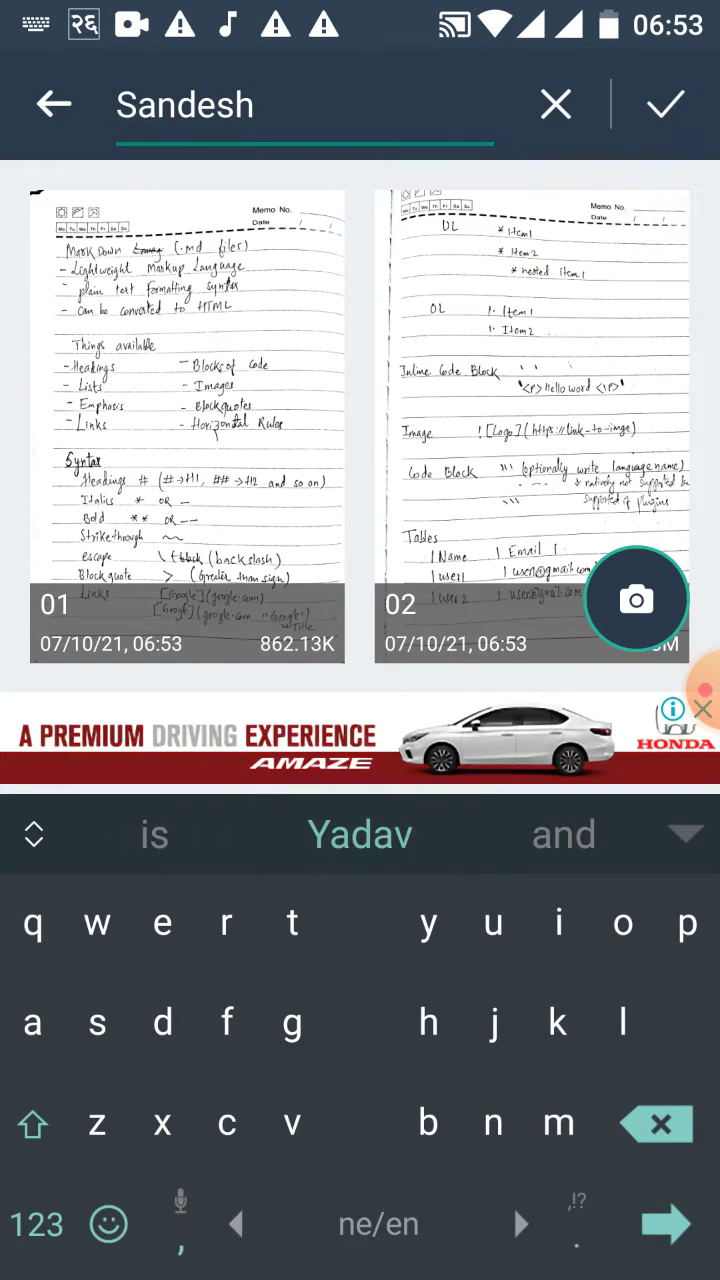
Append '-02-' to the document title.
{"action": "left_click", "coordinate": [36, 1224]}
{"action": "type", "text": "-"}
{"action": "left_click", "coordinate": [36, 1224]}
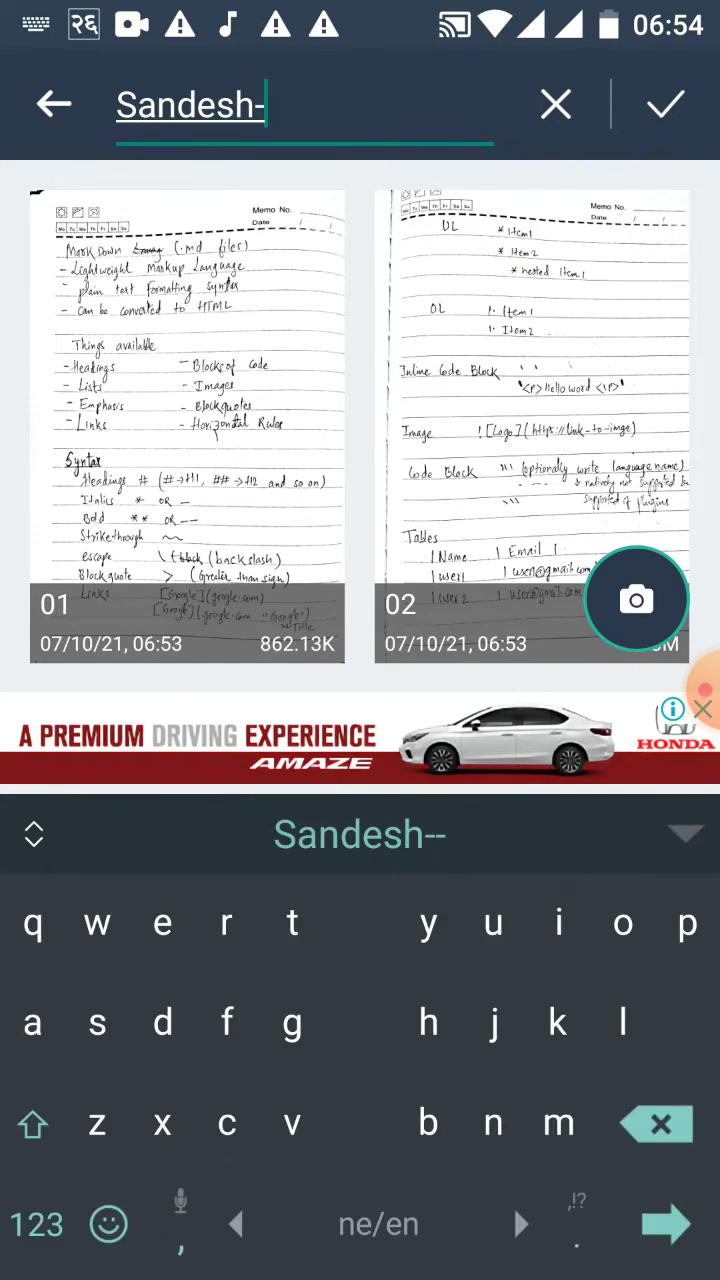
{"action": "left_click", "coordinate": [36, 1224]}
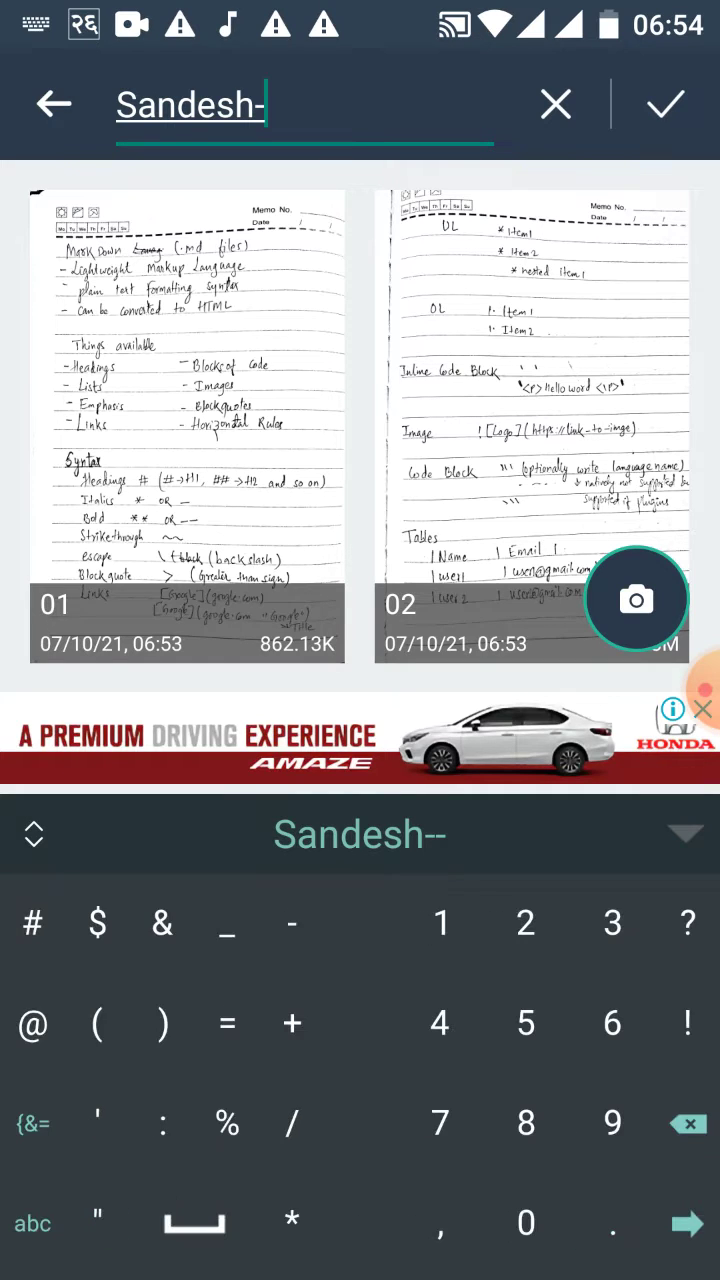
{"action": "type", "text": "02"}
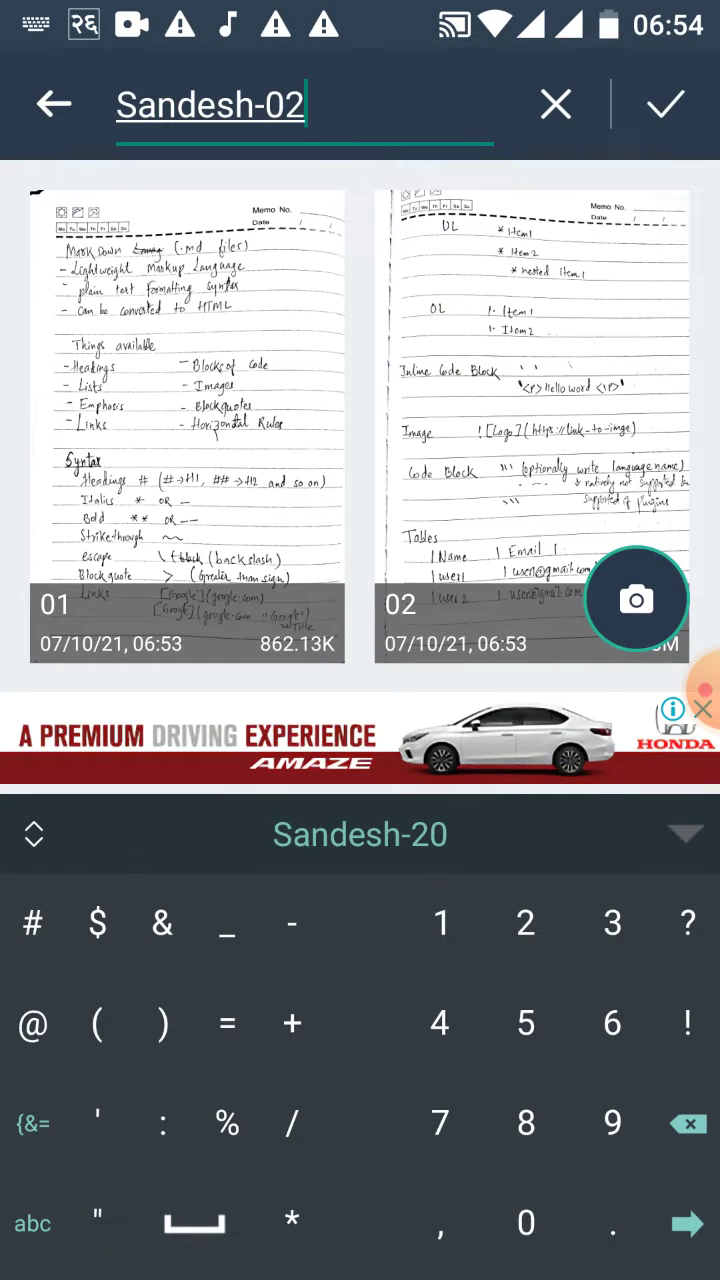
{"action": "left_click", "coordinate": [32, 1224]}
{"action": "left_click", "coordinate": [36, 1224]}
{"action": "type", "text": "-"}
Add the 'CAM' suffix and confirm the title Sandesh-02-CAM.
{"action": "left_click", "coordinate": [32, 1224]}
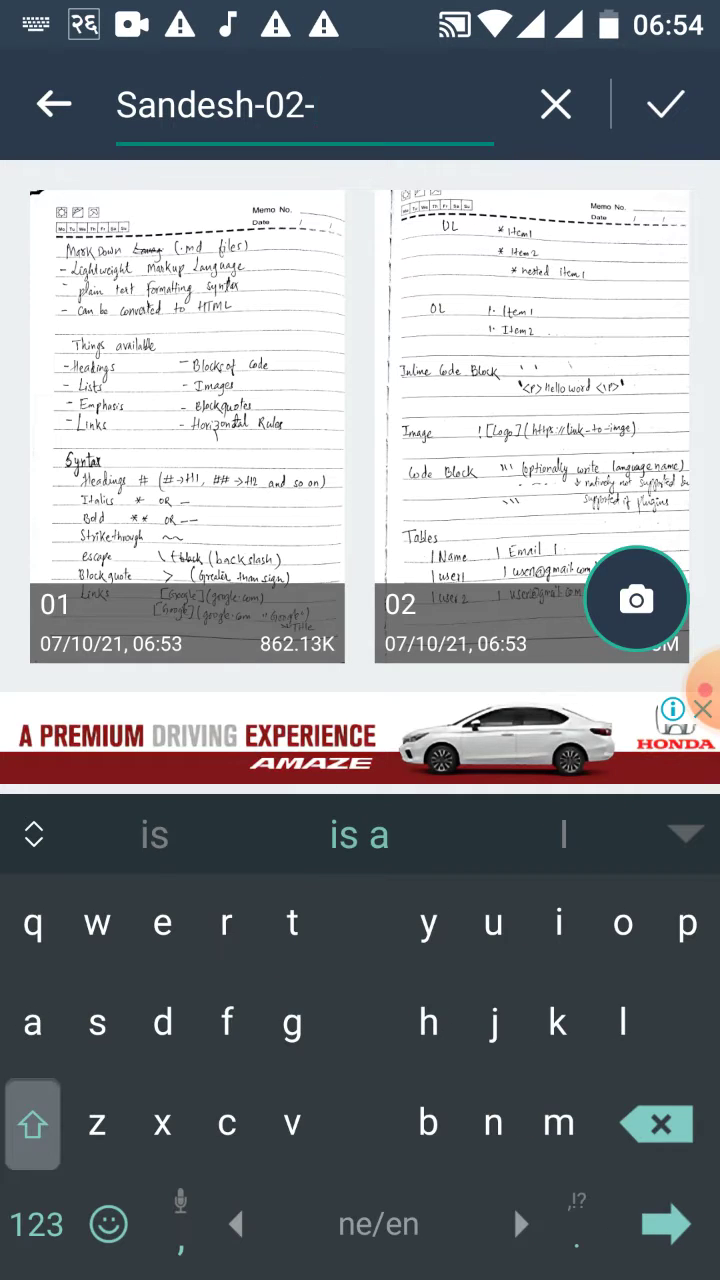
{"action": "left_click", "coordinate": [32, 1124]}
{"action": "type", "text": "C"}
{"action": "left_click", "coordinate": [32, 1124]}
{"action": "type", "text": "A"}
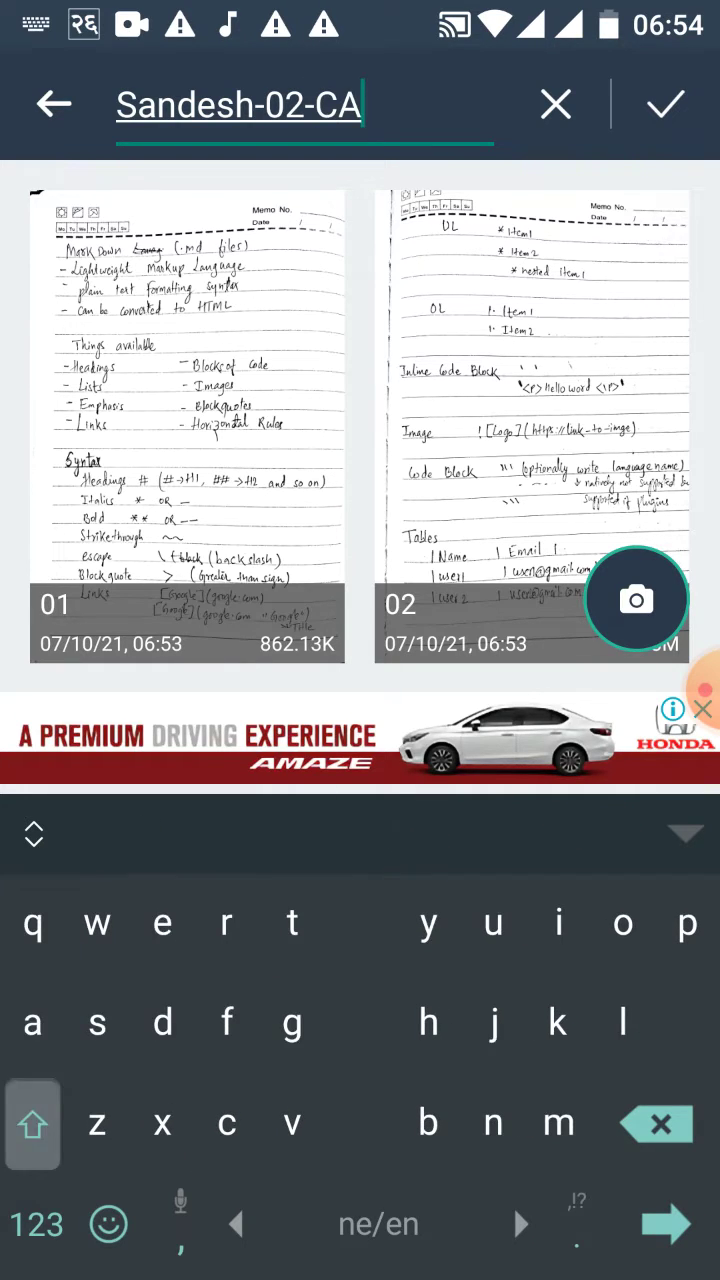
{"action": "left_click", "coordinate": [32, 1124]}
{"action": "type", "text": "M"}
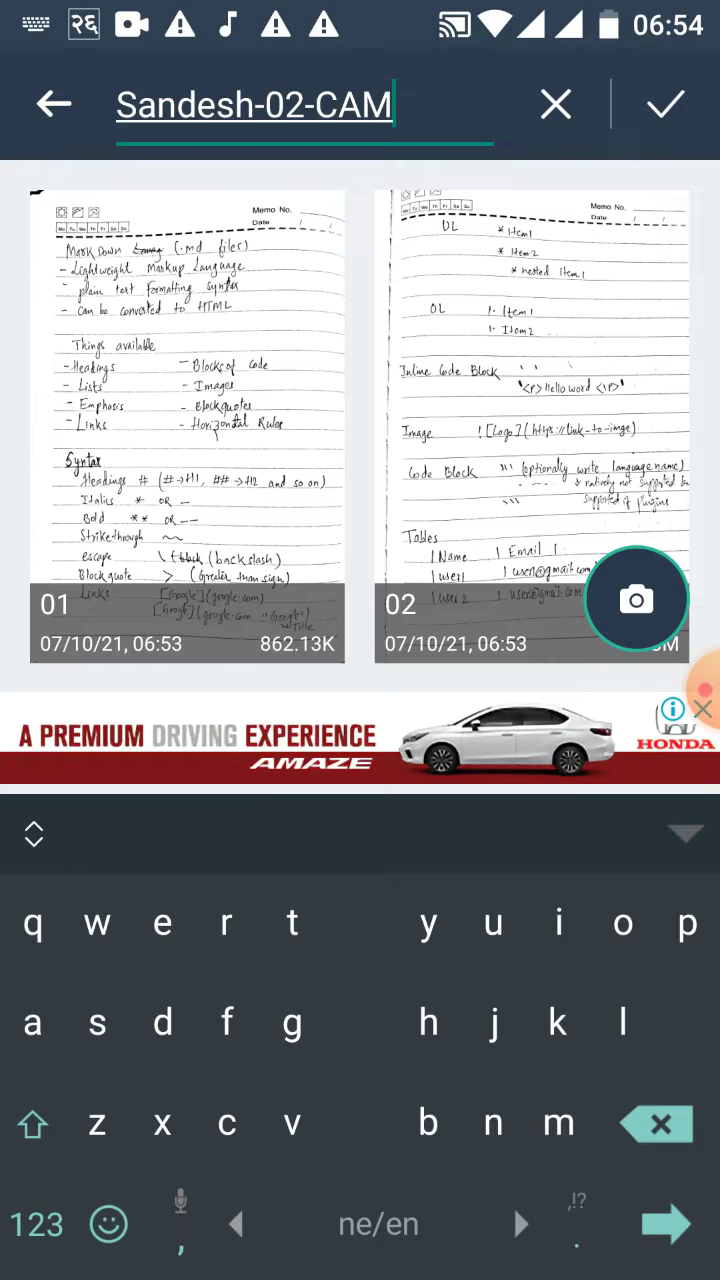
{"action": "key", "text": "Return"}
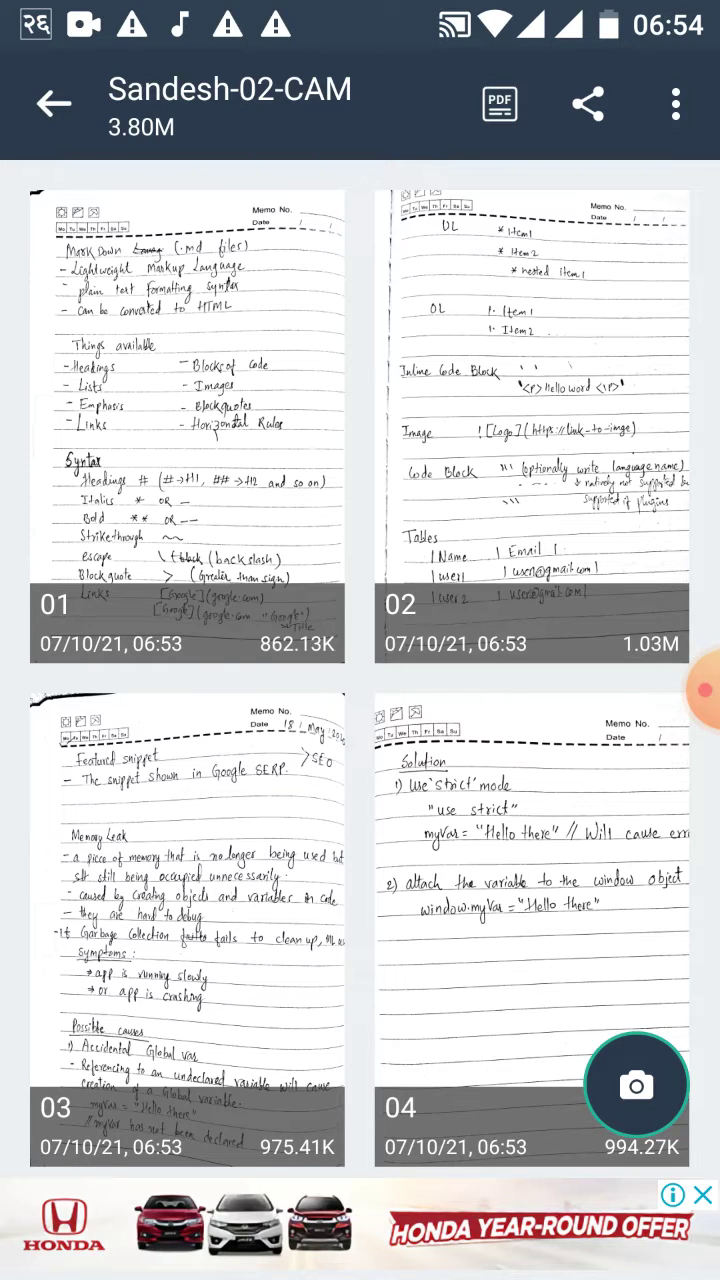
Generate Sandesh-02-CAM.pdf, check its four pages, and return to the home screen.
{"action": "left_click", "coordinate": [499, 102]}
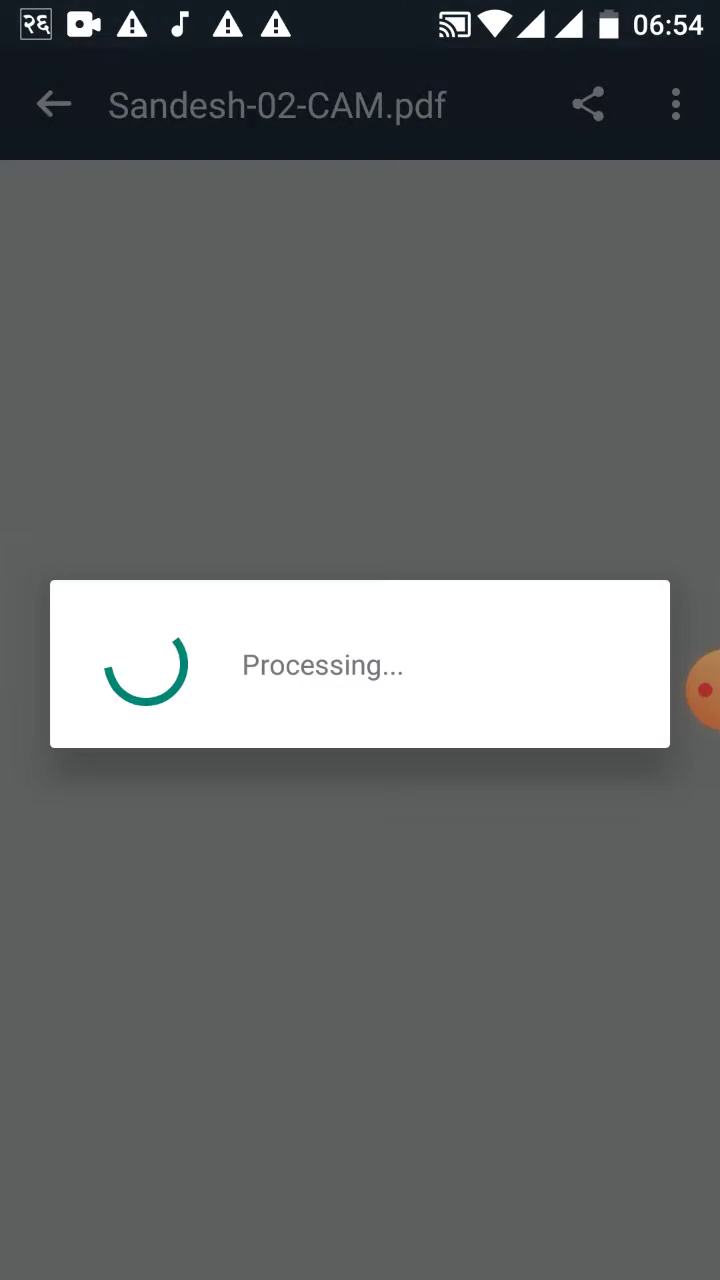
{"action": "scroll", "coordinate": [360, 665], "scroll_direction": "down", "scroll_amount": 10}
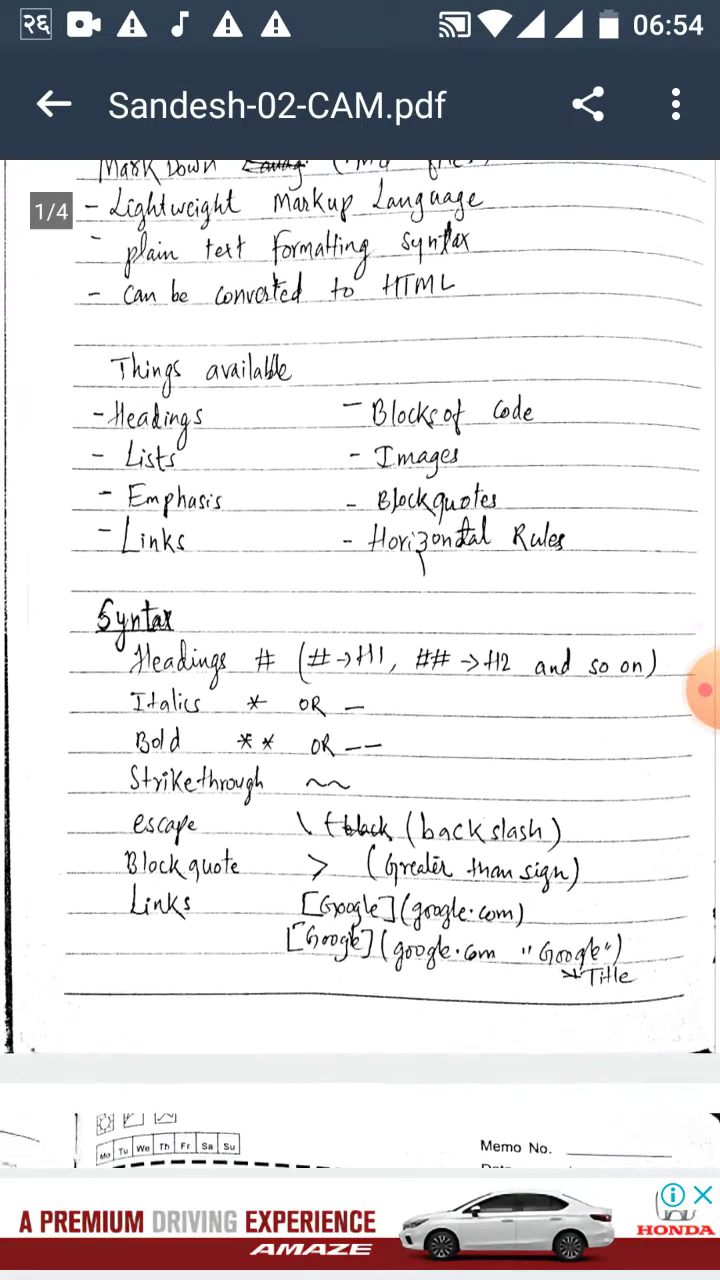
{"action": "scroll", "coordinate": [360, 665], "scroll_direction": "down", "scroll_amount": 15}
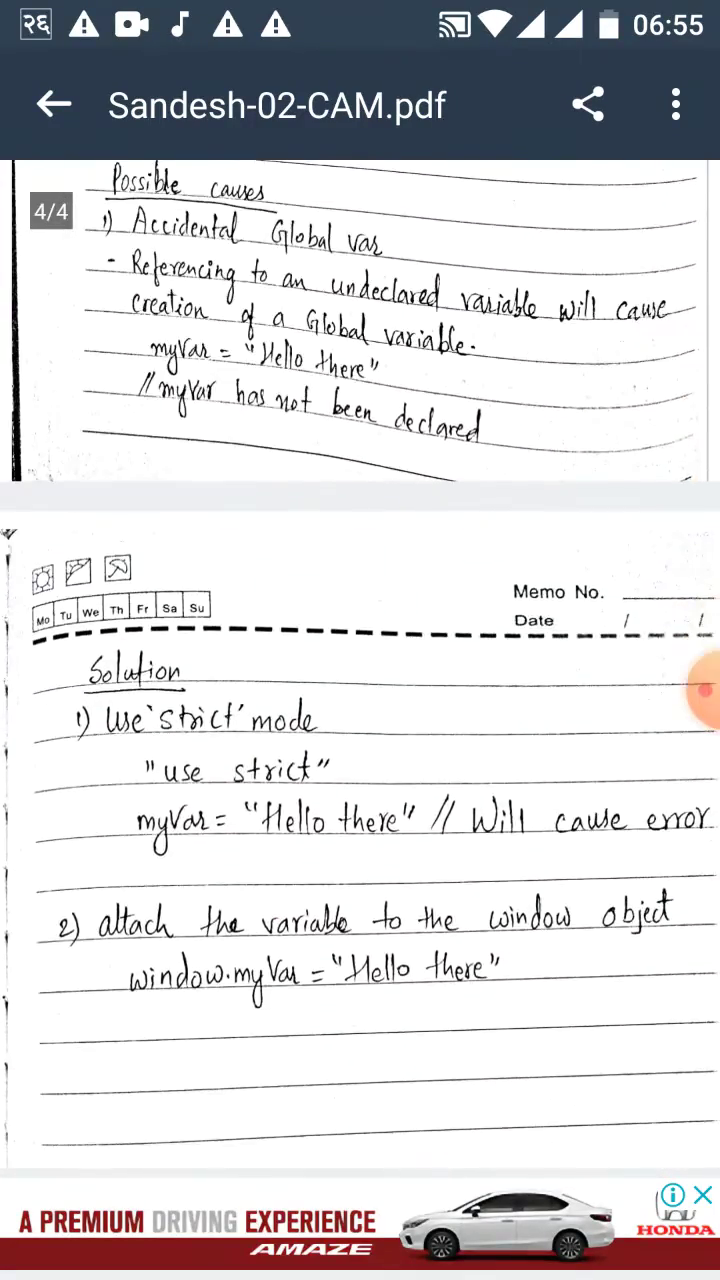
{"action": "key", "text": "super"}
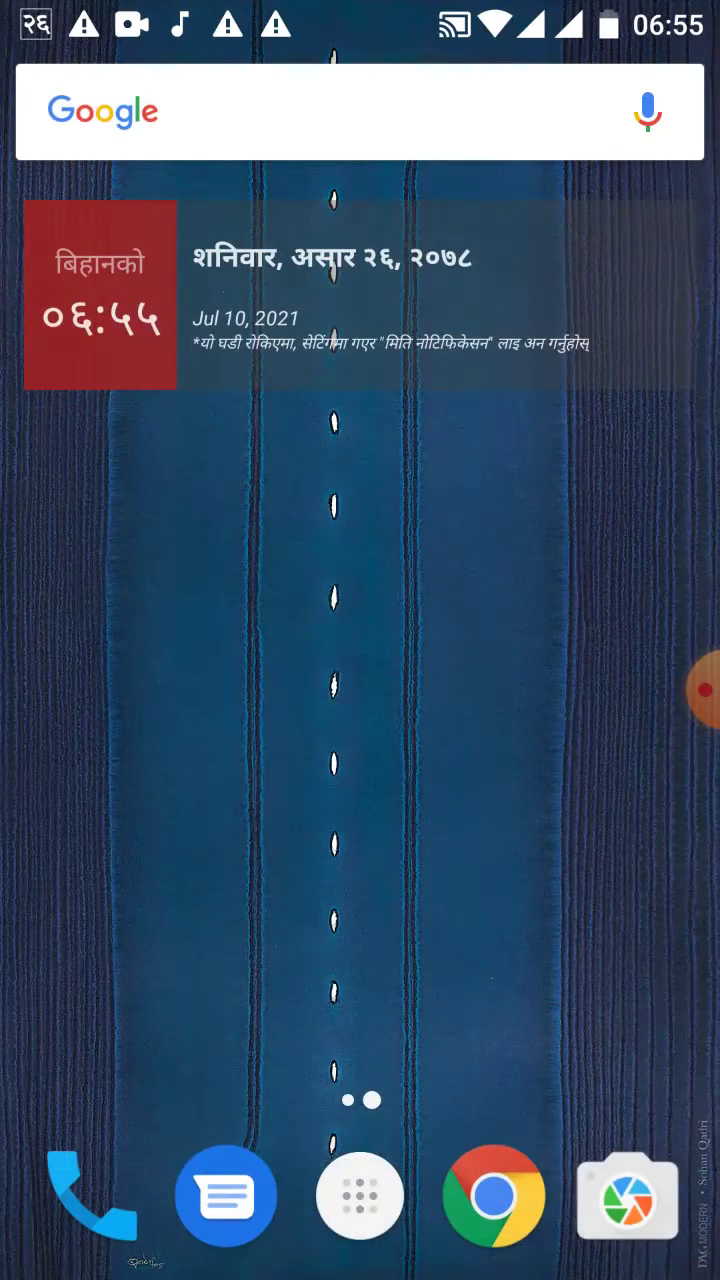
Launch Microsoft Teams from the app drawer.
{"action": "left_click", "coordinate": [357, 1114]}
{"action": "scroll", "coordinate": [360, 720], "scroll_direction": "down", "scroll_amount": 10}
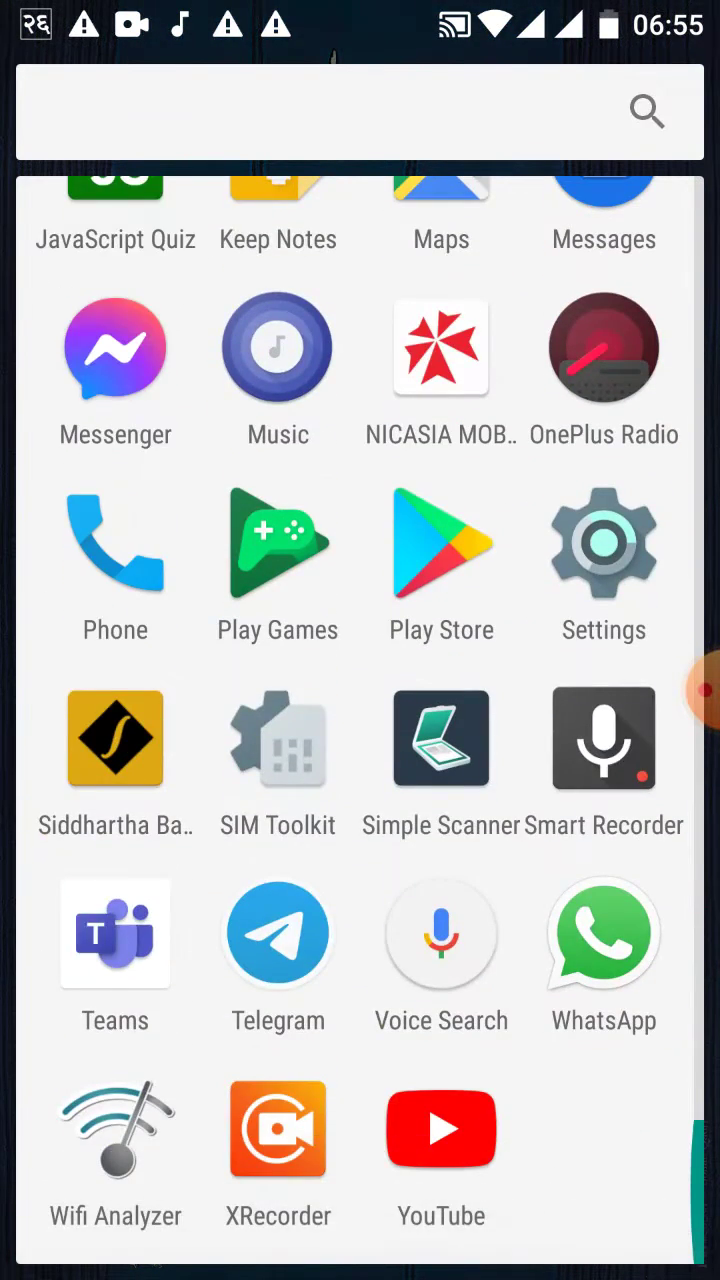
{"action": "left_click", "coordinate": [115, 933]}
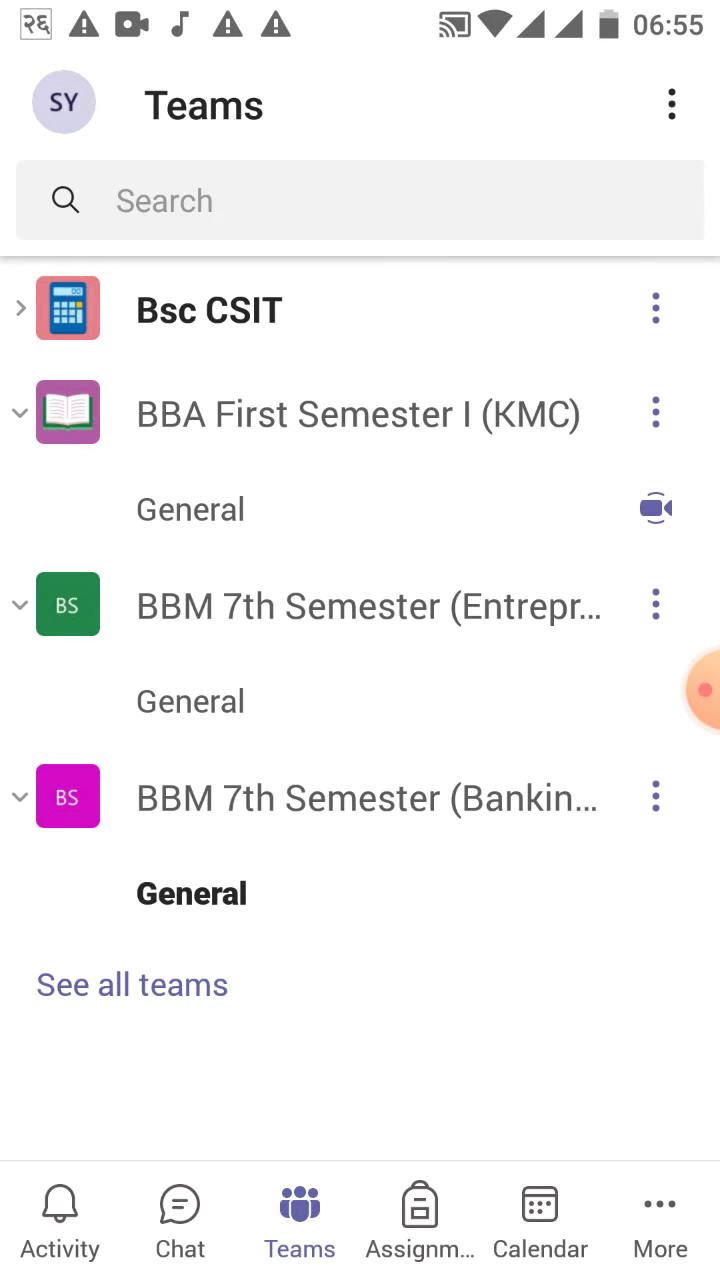
Open the Files of the BBA First Semester I (KMC) General channel and show the add-file options.
{"action": "left_click", "coordinate": [190, 509]}
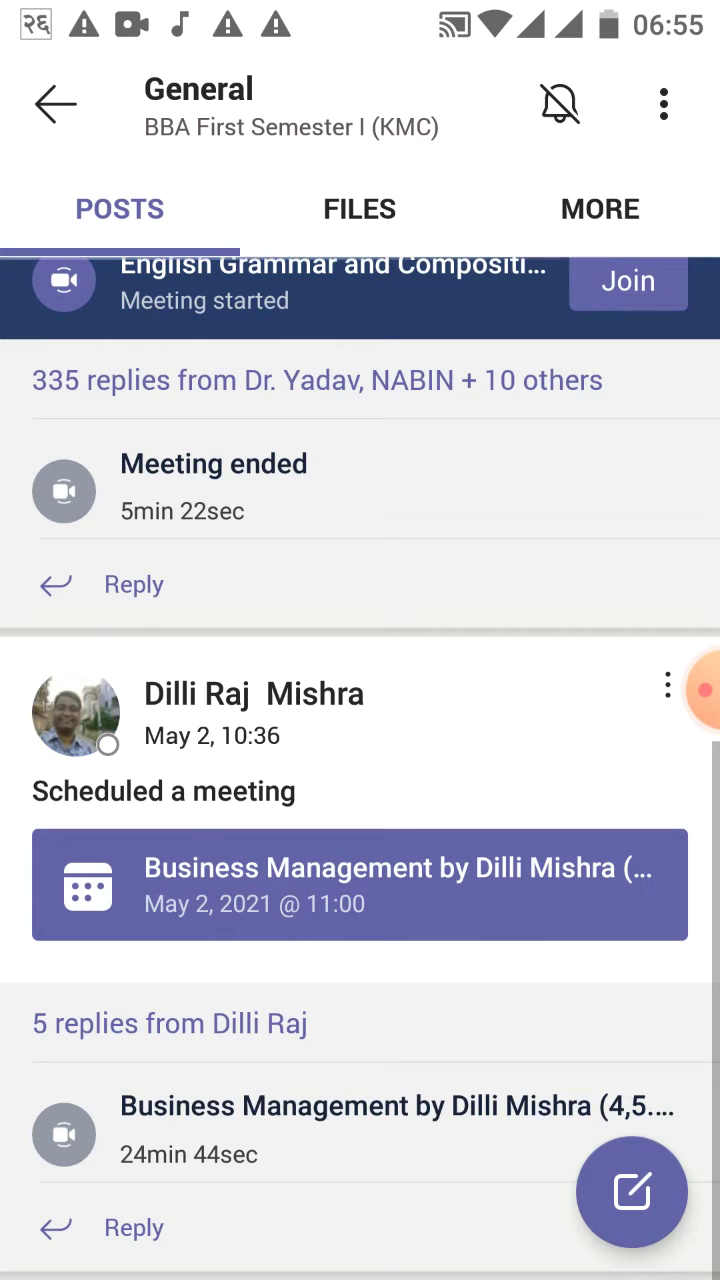
{"action": "scroll", "coordinate": [200, 1000], "scroll_direction": "up", "scroll_amount": 4}
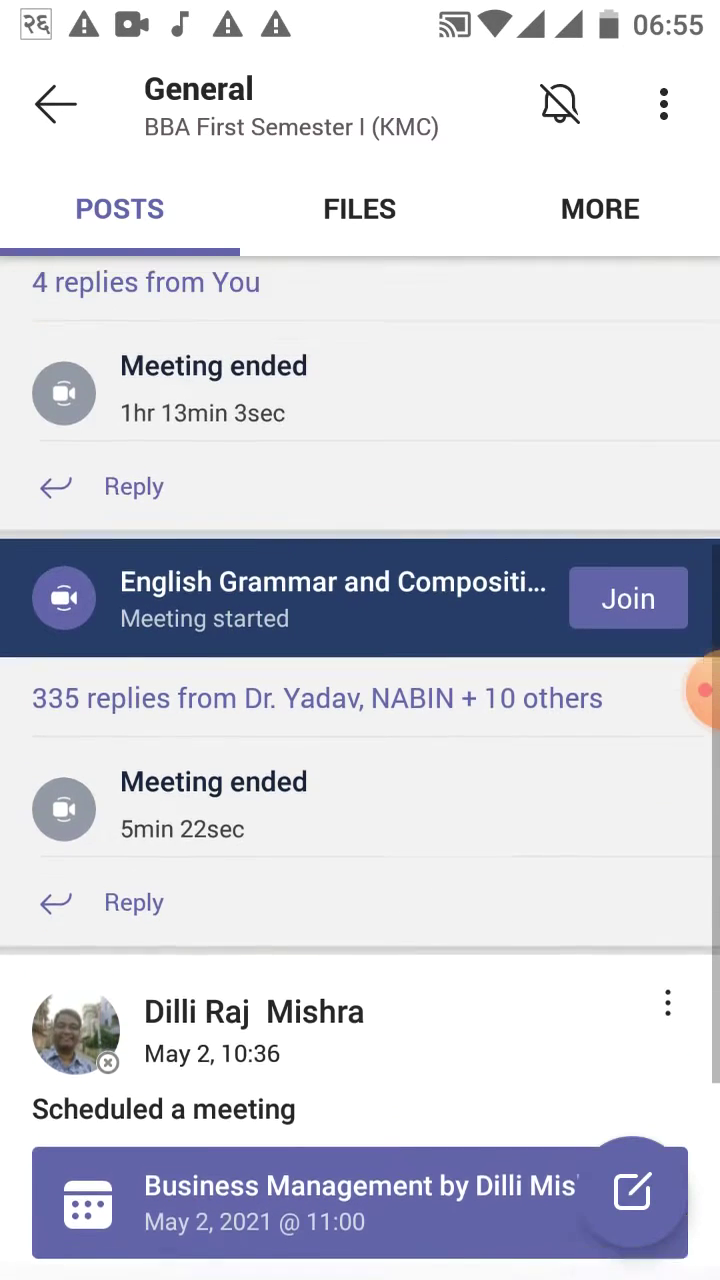
{"action": "scroll", "coordinate": [360, 768], "scroll_direction": "up", "scroll_amount": 1}
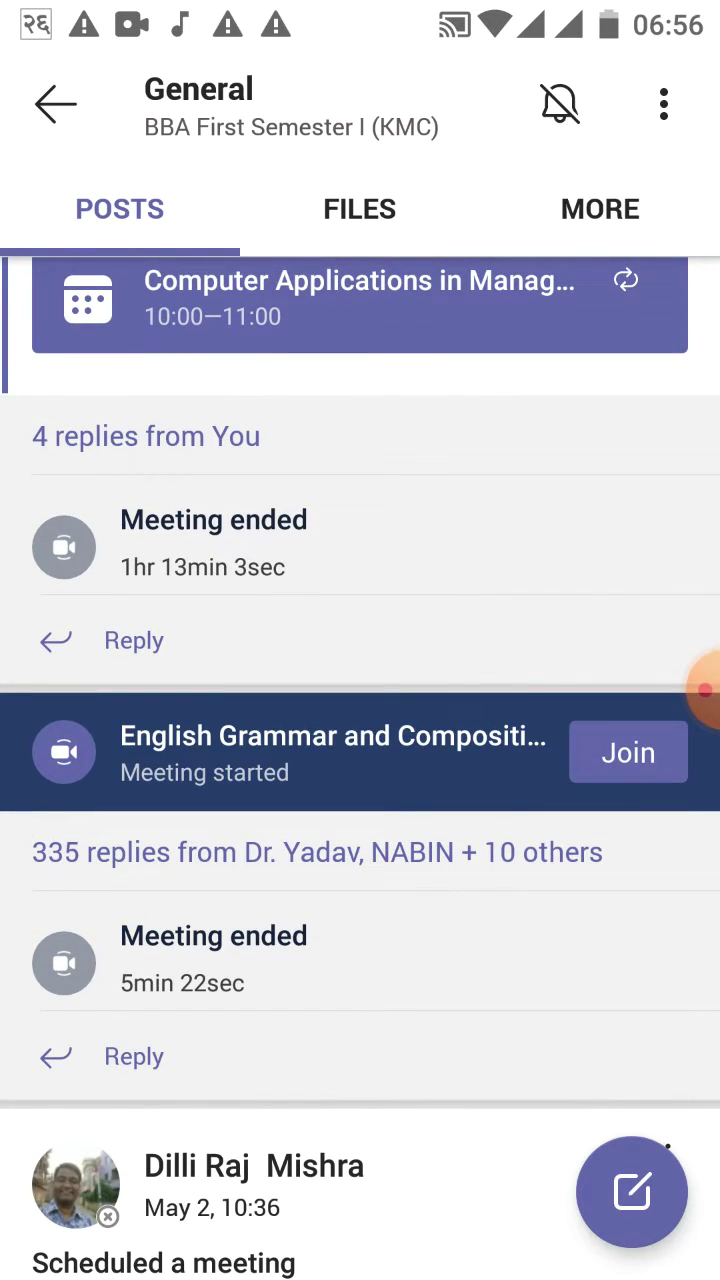
{"action": "left_click", "coordinate": [360, 209]}
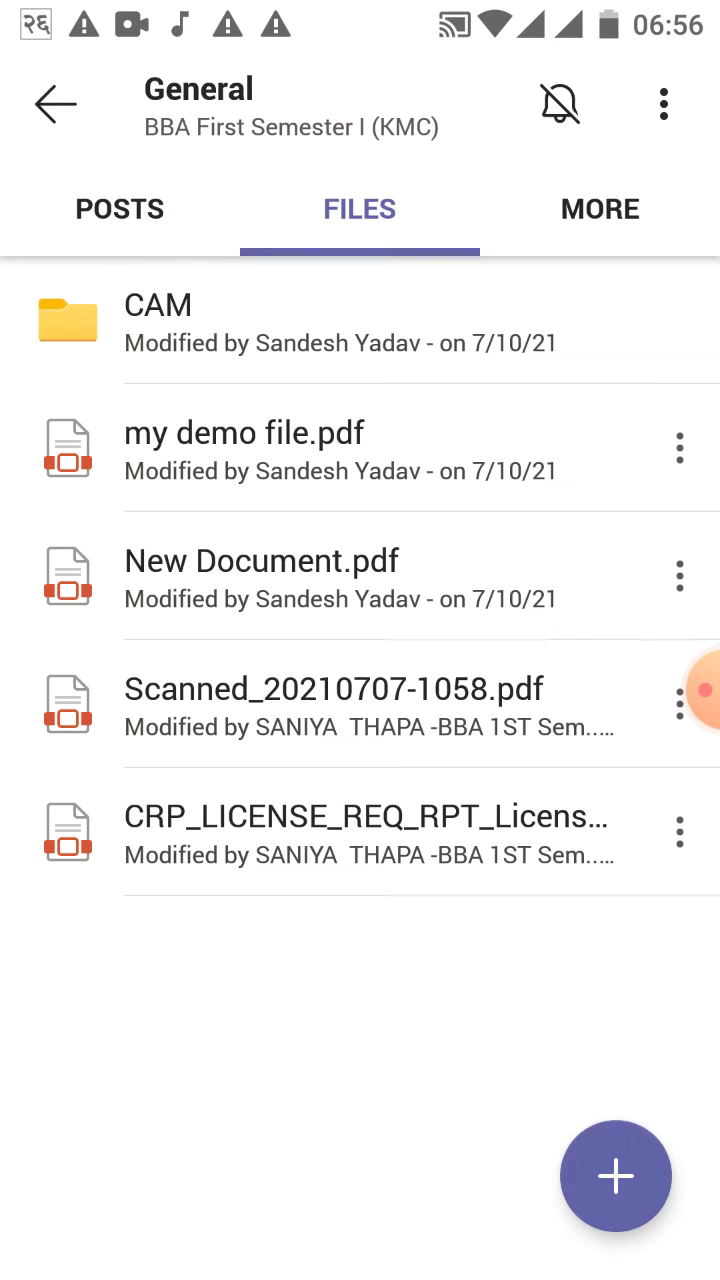
{"action": "left_click", "coordinate": [360, 209]}
{"action": "left_click", "coordinate": [616, 1176]}
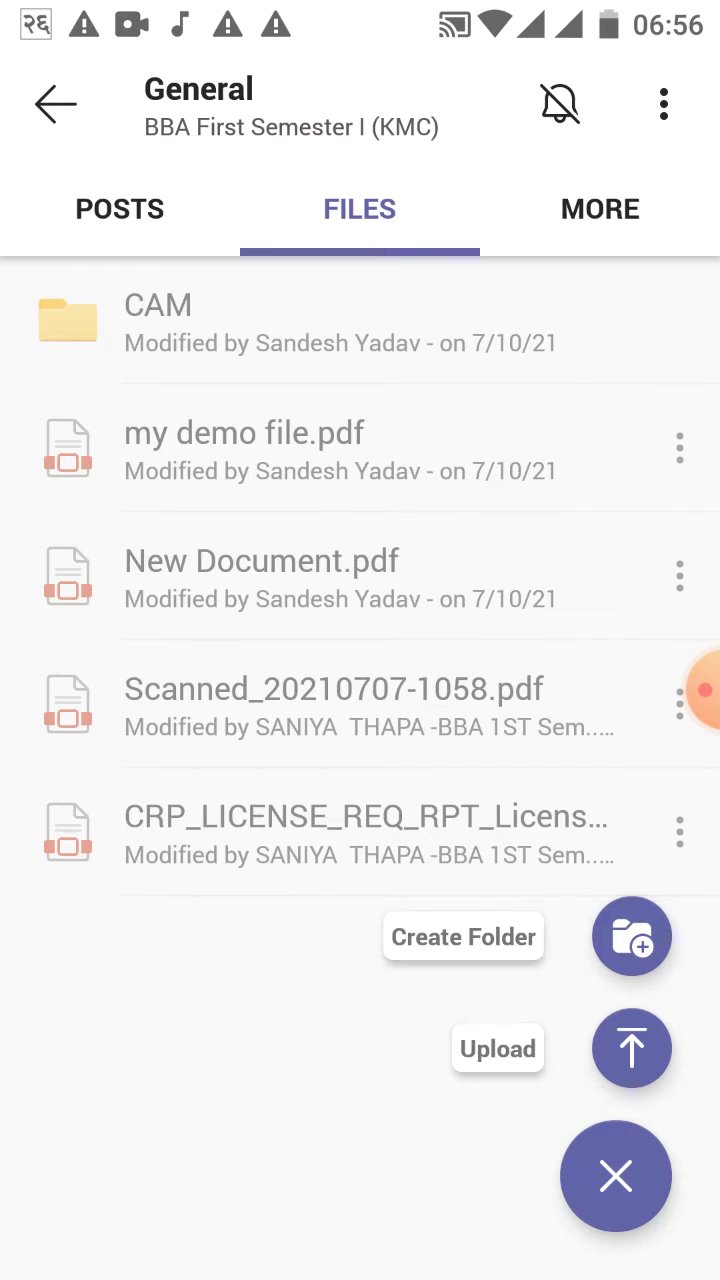
{"action": "key", "text": "Escape"}
{"action": "left_click", "coordinate": [616, 1176]}
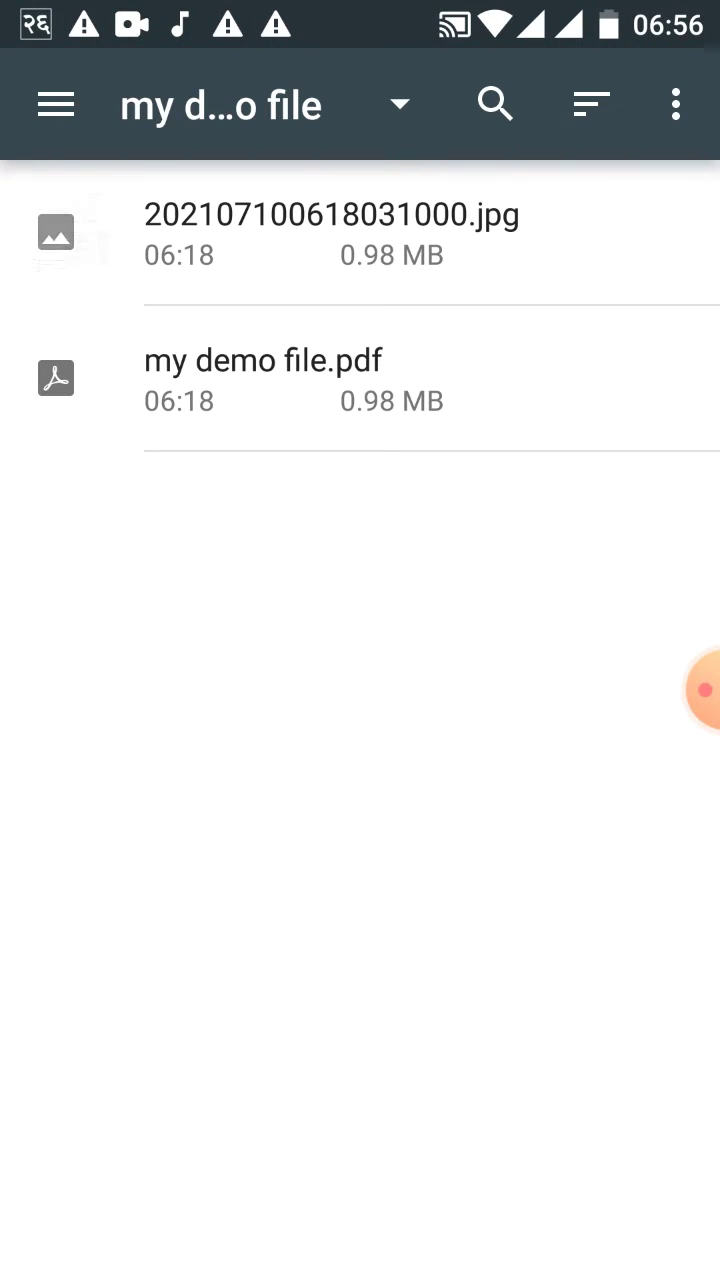
Switch the file picker to the phone's Internal storage.
{"action": "left_click", "coordinate": [56, 104]}
{"action": "left_click", "coordinate": [240, 1143]}
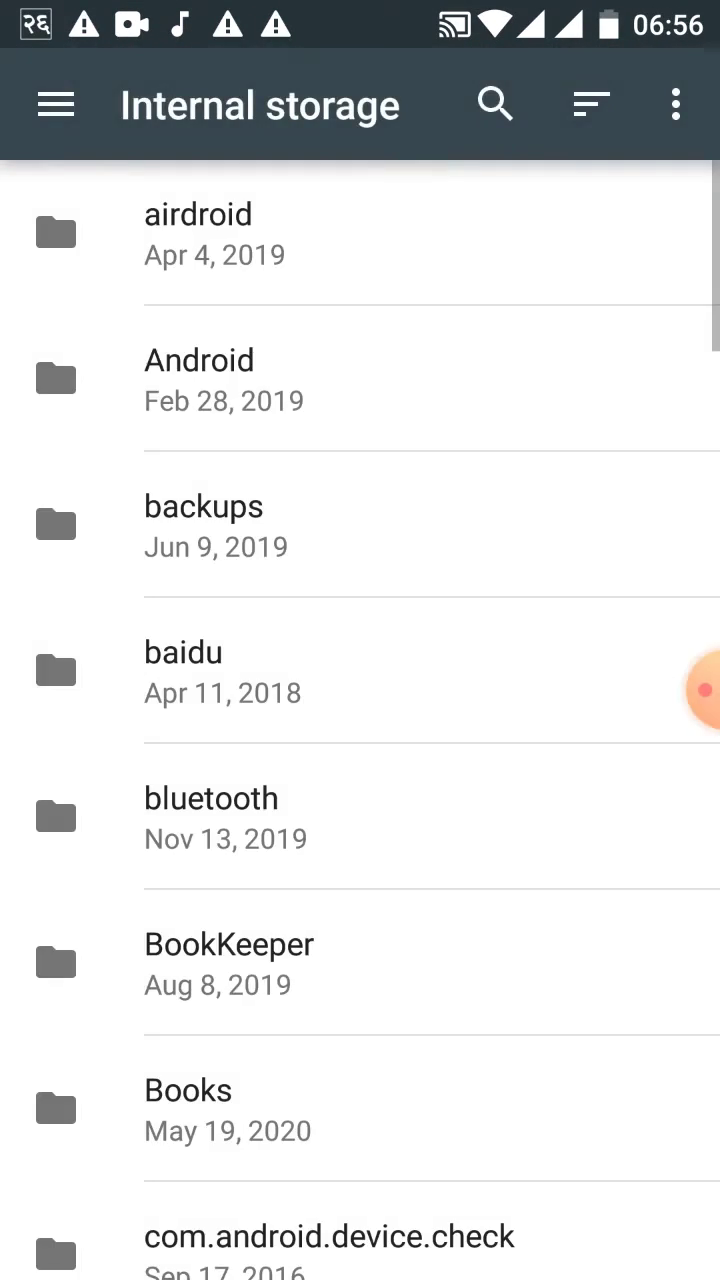
{"action": "scroll", "coordinate": [378, 738], "scroll_direction": "down", "scroll_amount": 10}
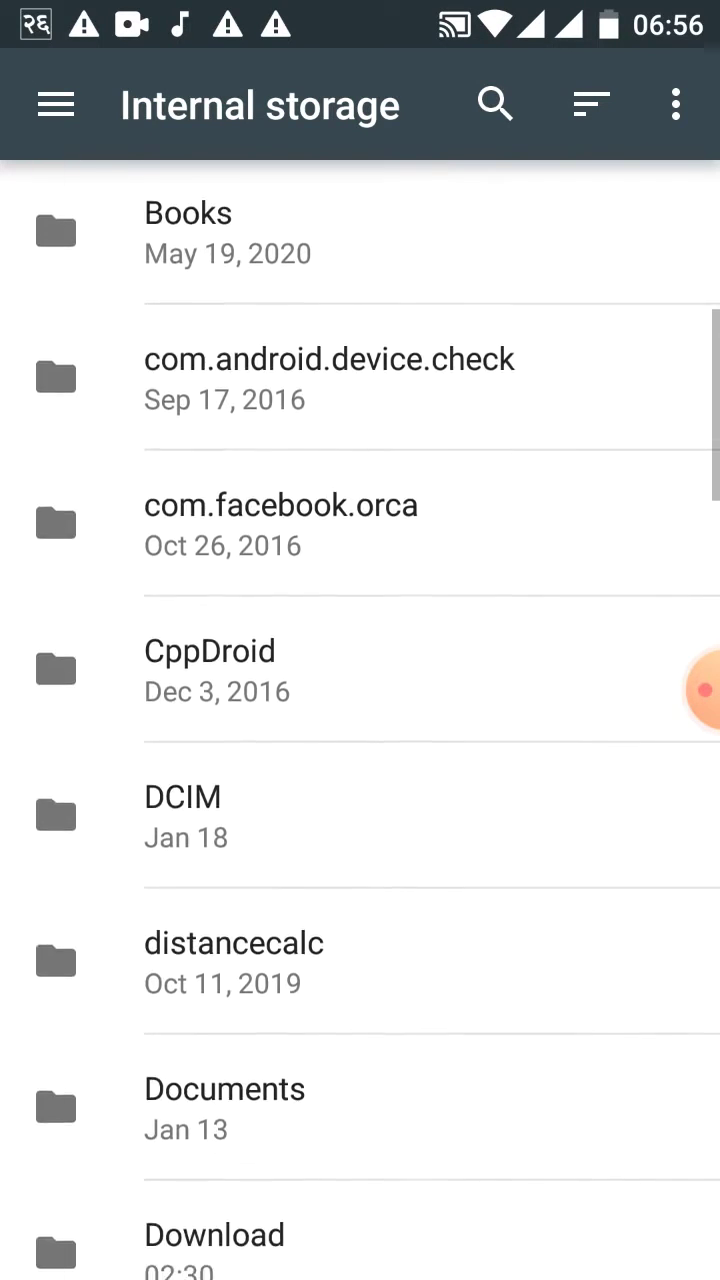
{"action": "left_click", "coordinate": [56, 104]}
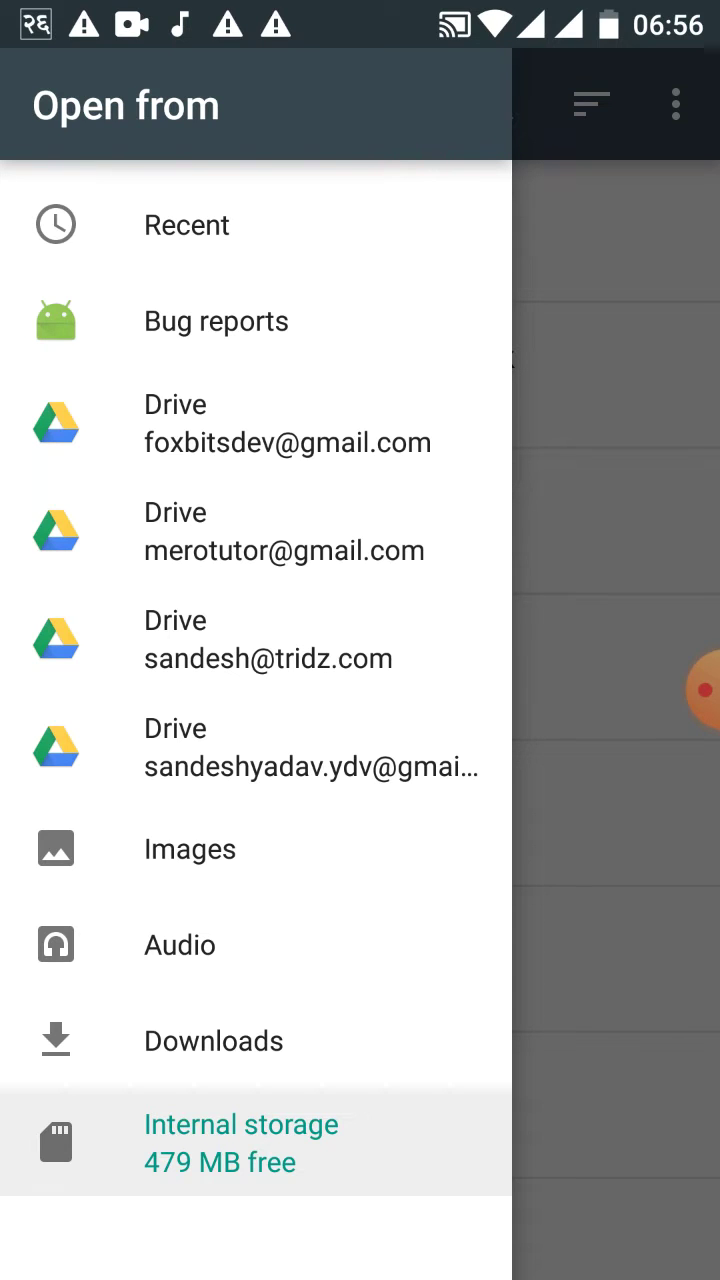
{"action": "left_click", "coordinate": [240, 1143]}
{"action": "left_click", "coordinate": [56, 105]}
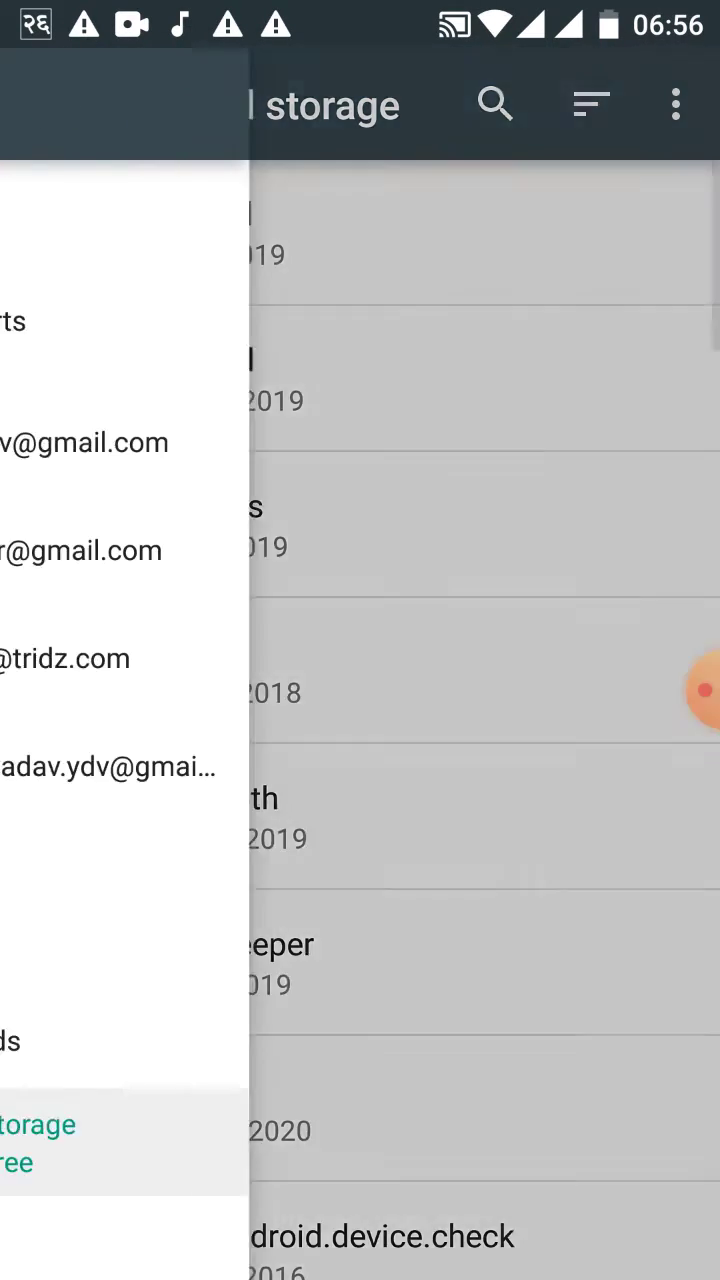
{"action": "left_click", "coordinate": [160, 1138]}
Open the SimpleScanner > Documents > Sandesh-02-CAM folder.
{"action": "scroll", "coordinate": [360, 713], "scroll_direction": "down", "scroll_amount": 15}
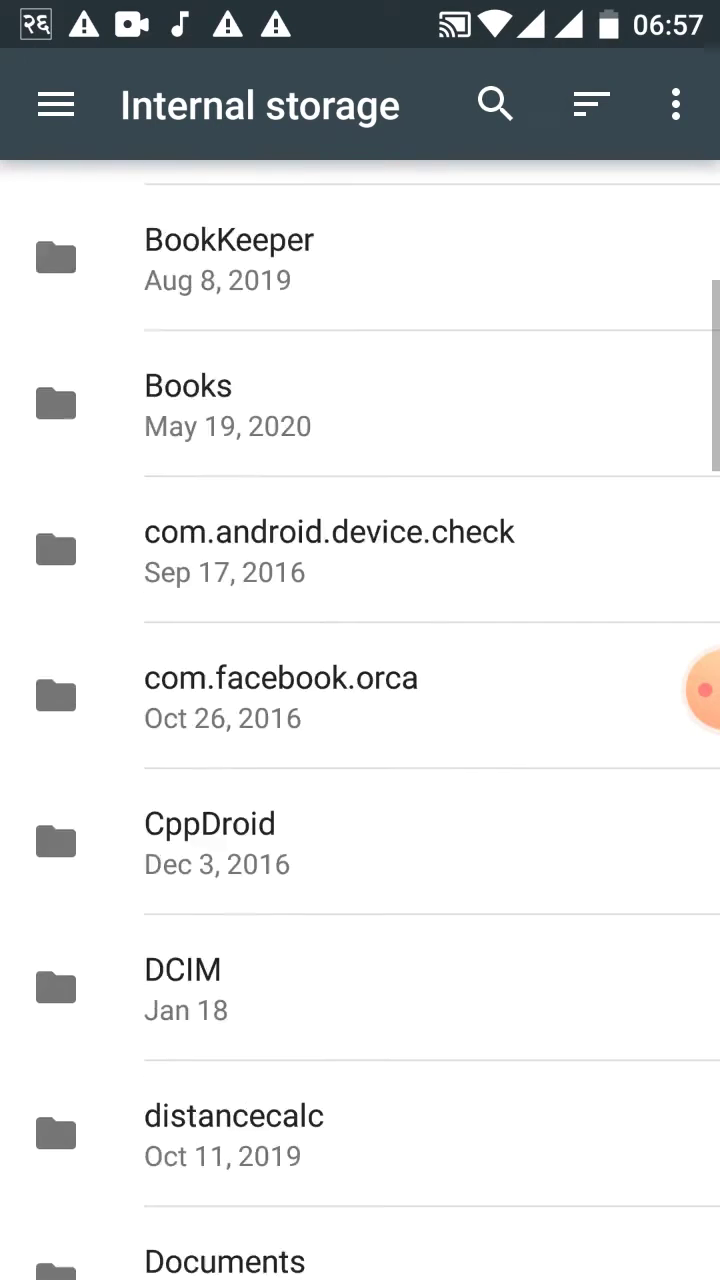
{"action": "scroll", "coordinate": [360, 705], "scroll_direction": "down", "scroll_amount": 15}
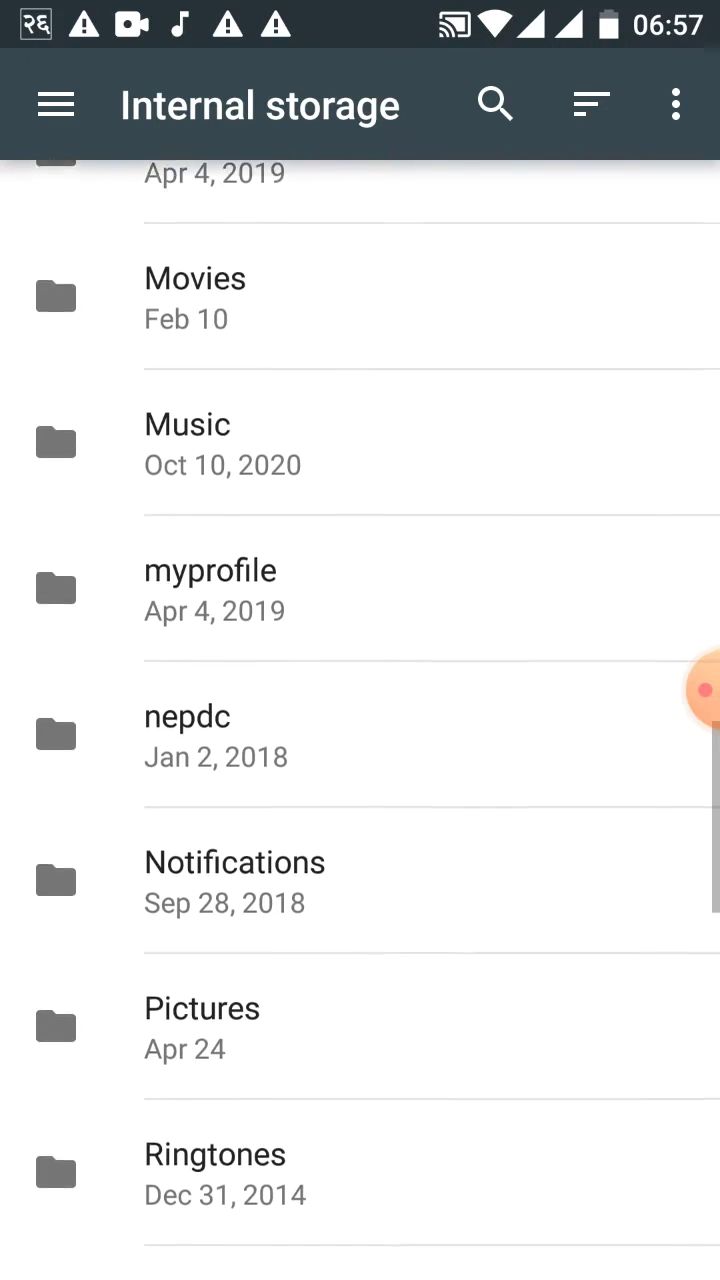
{"action": "scroll", "coordinate": [705, 690], "scroll_direction": "down", "scroll_amount": 5}
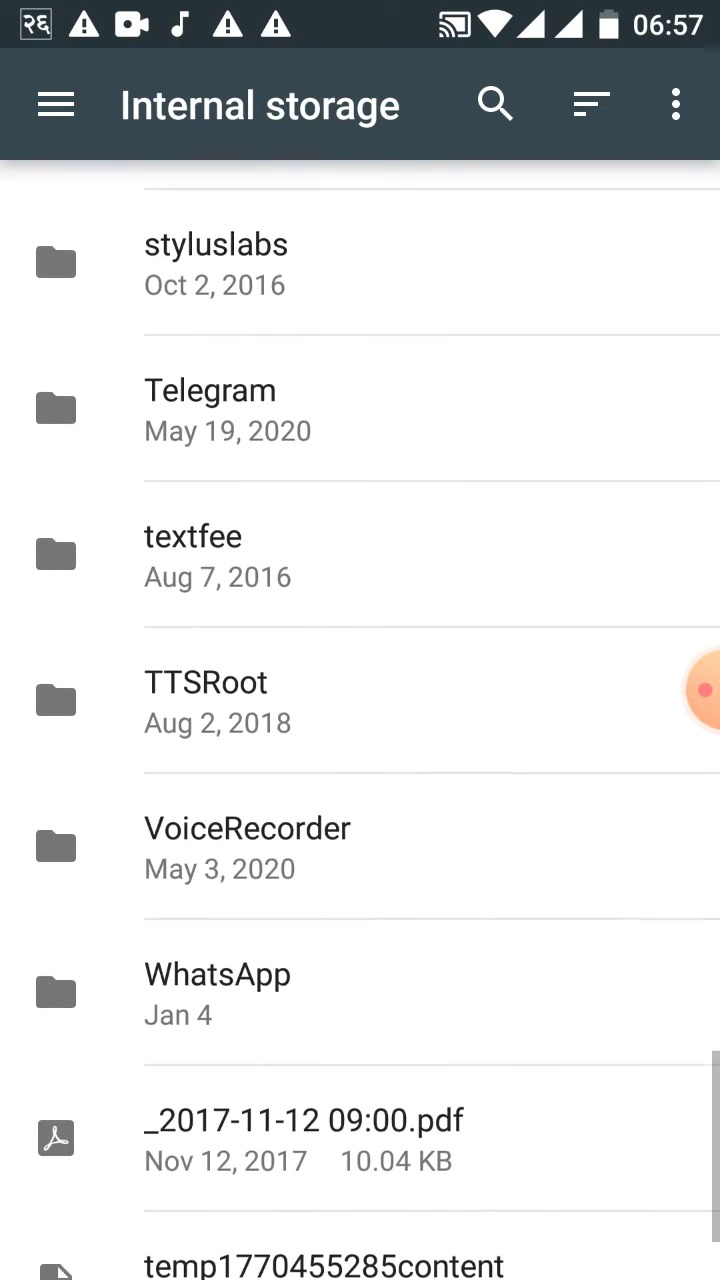
{"action": "scroll", "coordinate": [705, 690], "scroll_direction": "up", "scroll_amount": 4}
{"action": "scroll", "coordinate": [360, 720], "scroll_direction": "up", "scroll_amount": 4}
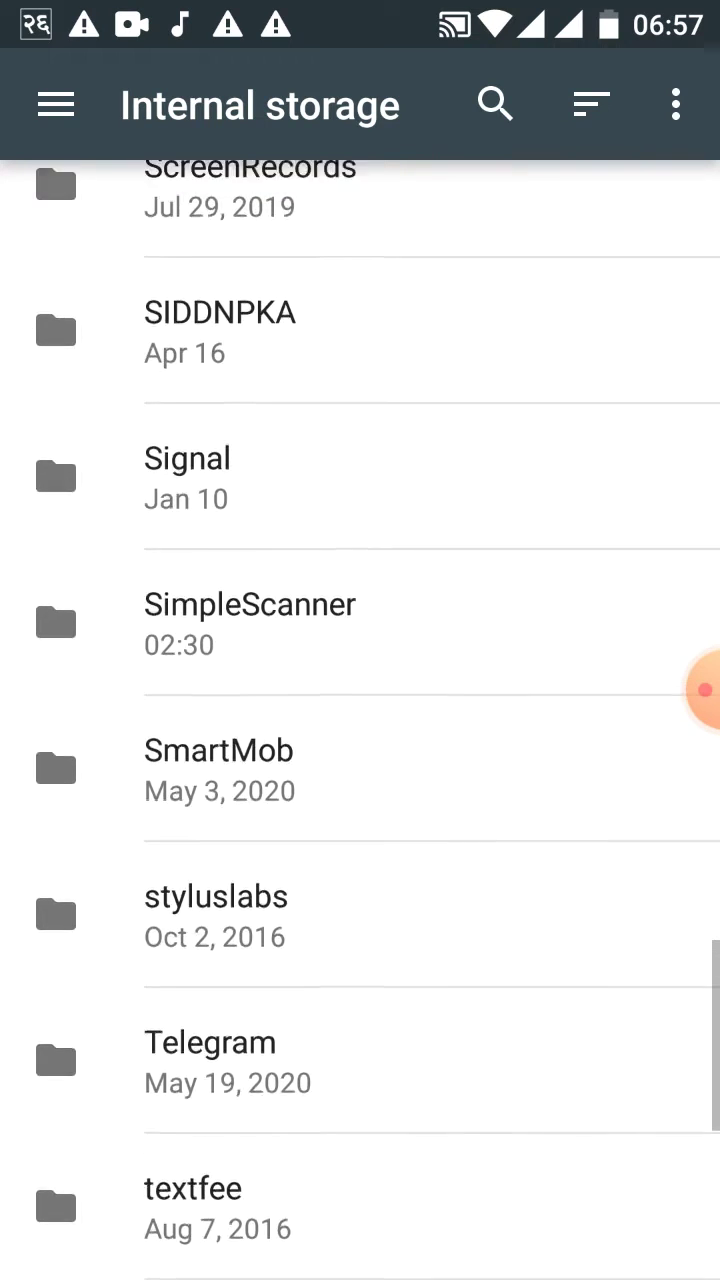
{"action": "left_click", "coordinate": [250, 766]}
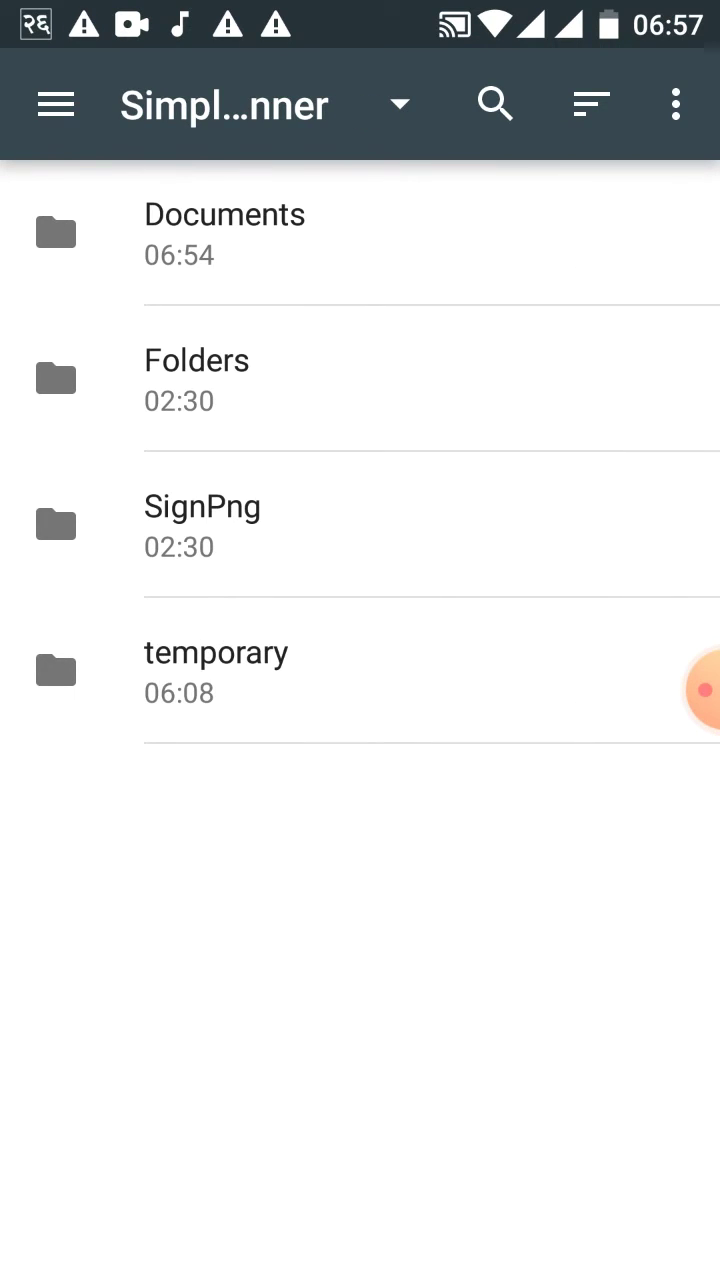
{"action": "left_click", "coordinate": [225, 232]}
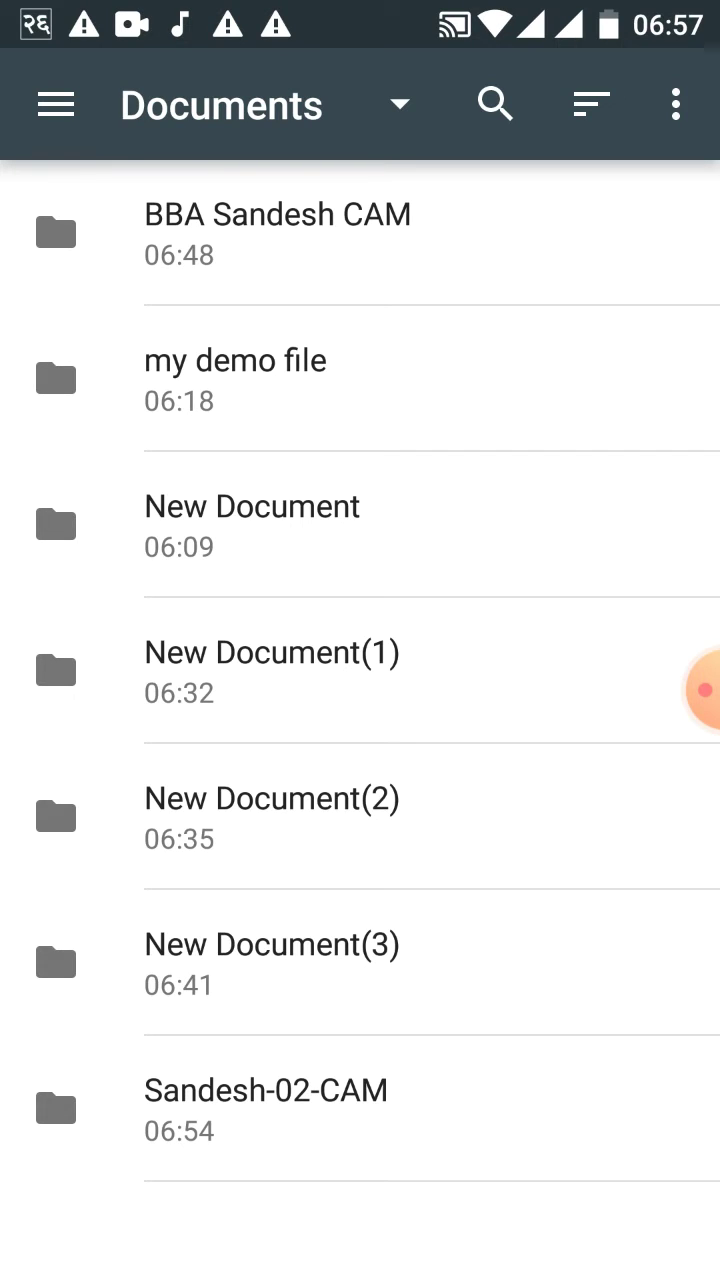
{"action": "left_click", "coordinate": [330, 1105]}
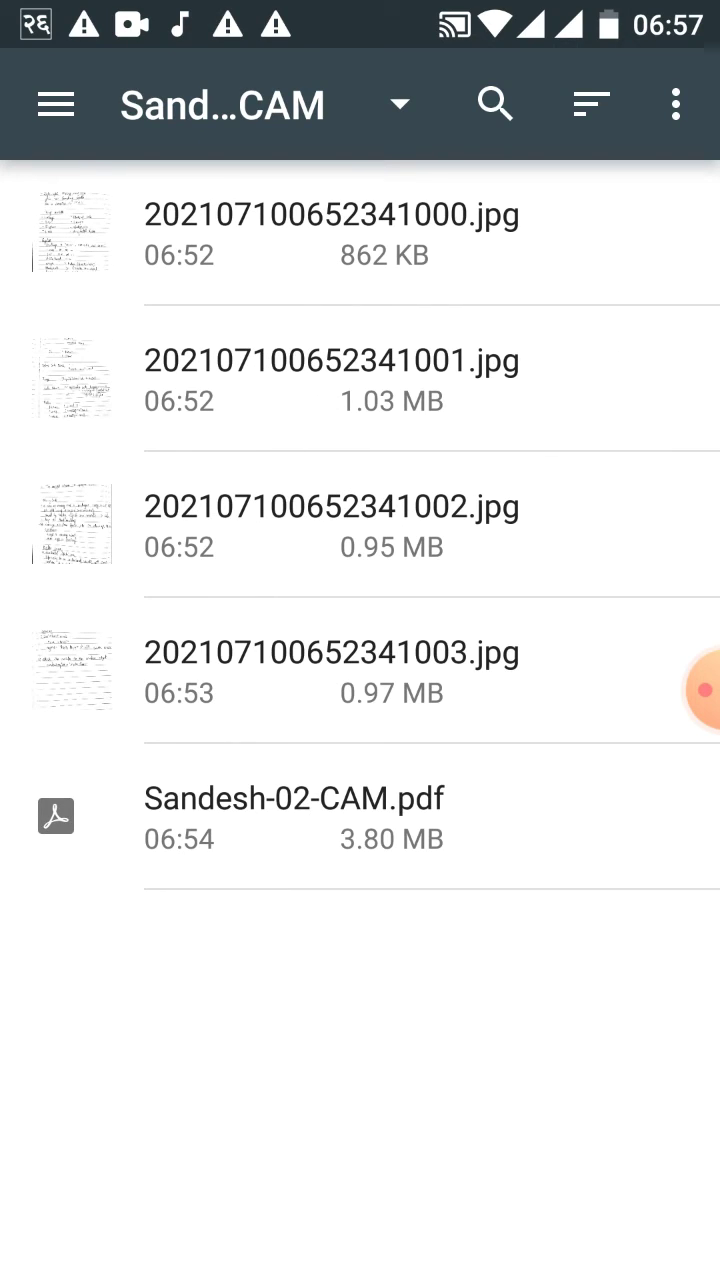
Choose Upload again and pick Sandesh-02-CAM.pdf to upload to the channel.
{"action": "left_click", "coordinate": [496, 226]}
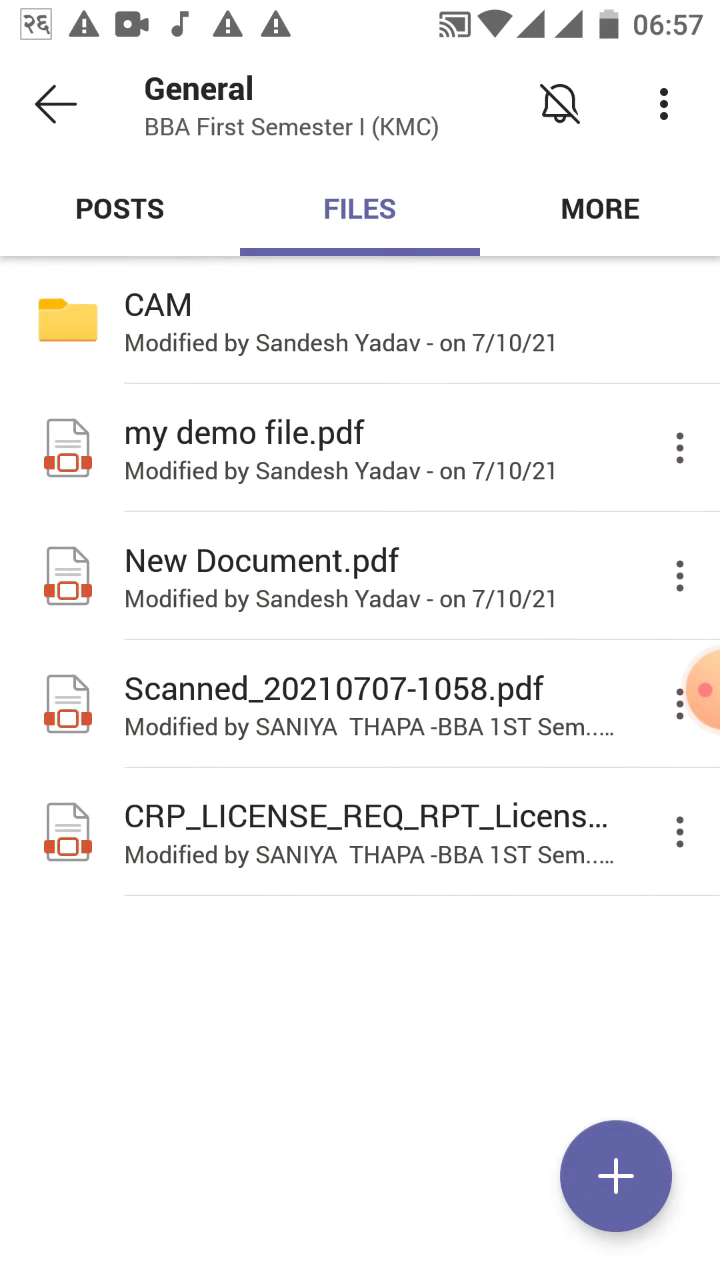
{"action": "left_click", "coordinate": [616, 1176]}
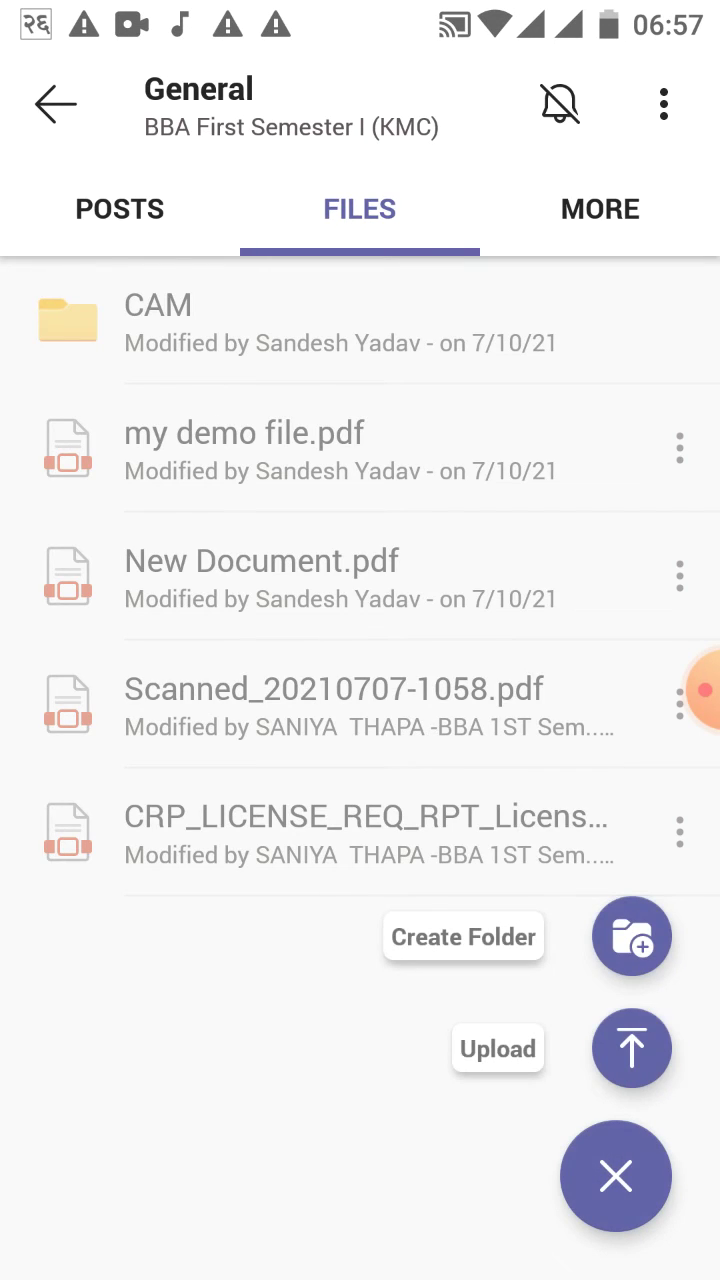
{"action": "left_click", "coordinate": [631, 1048]}
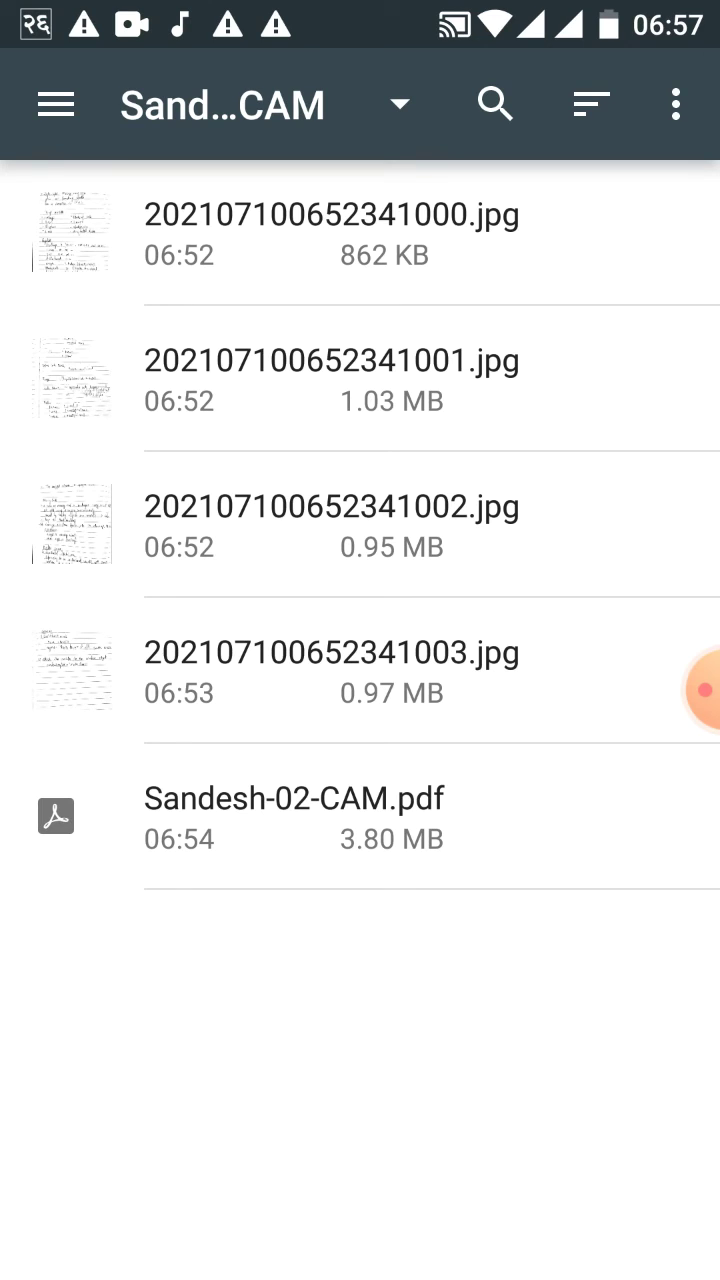
{"action": "left_click", "coordinate": [370, 818]}
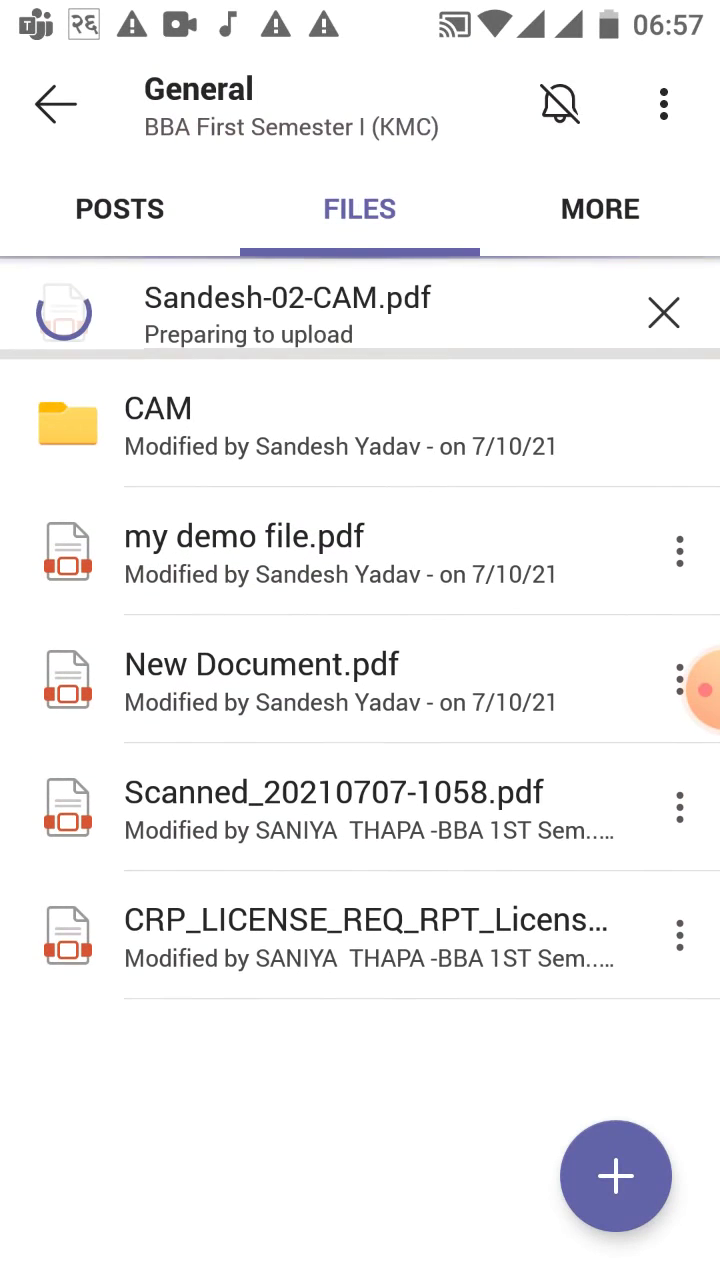